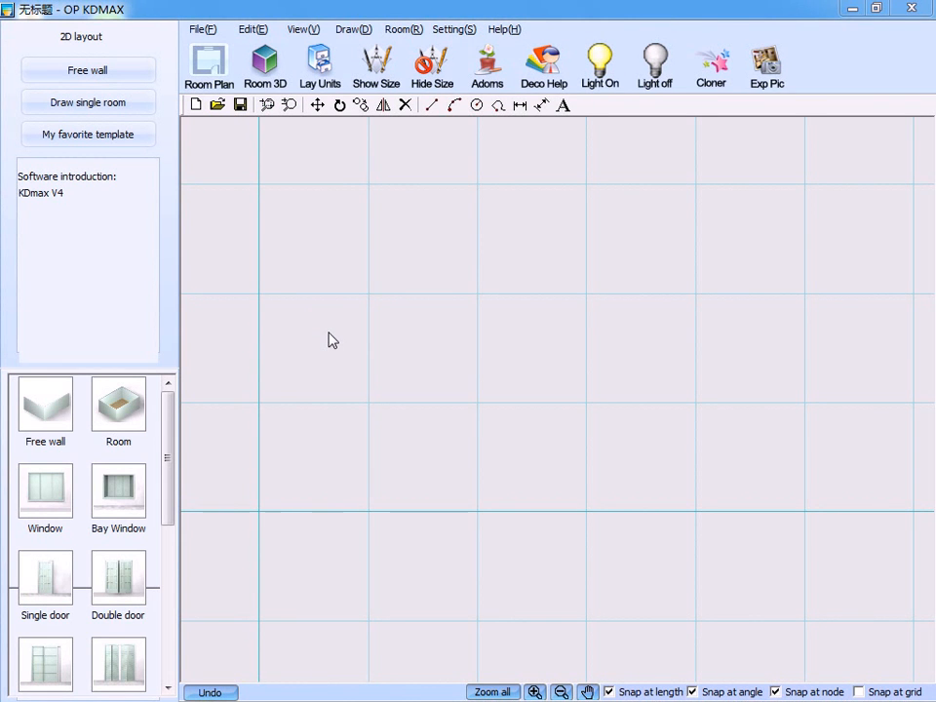
Create a rectangular room from the room template with A 6000 mm and B 4000 mm.
left_click(124, 416)
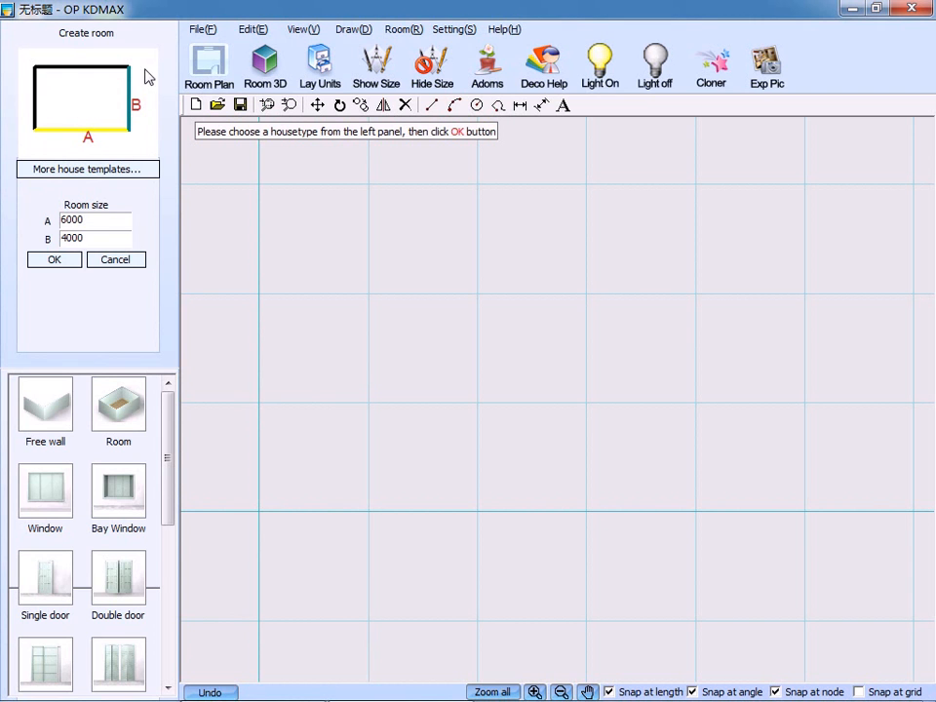
left_click_drag(92, 220, 58, 237)
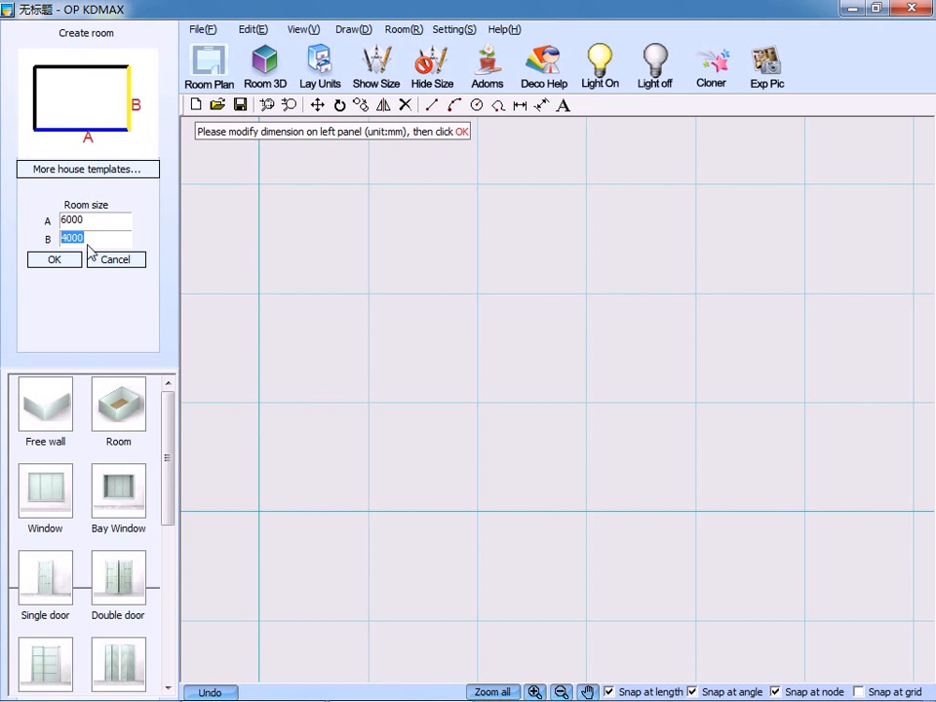
left_click(54, 259)
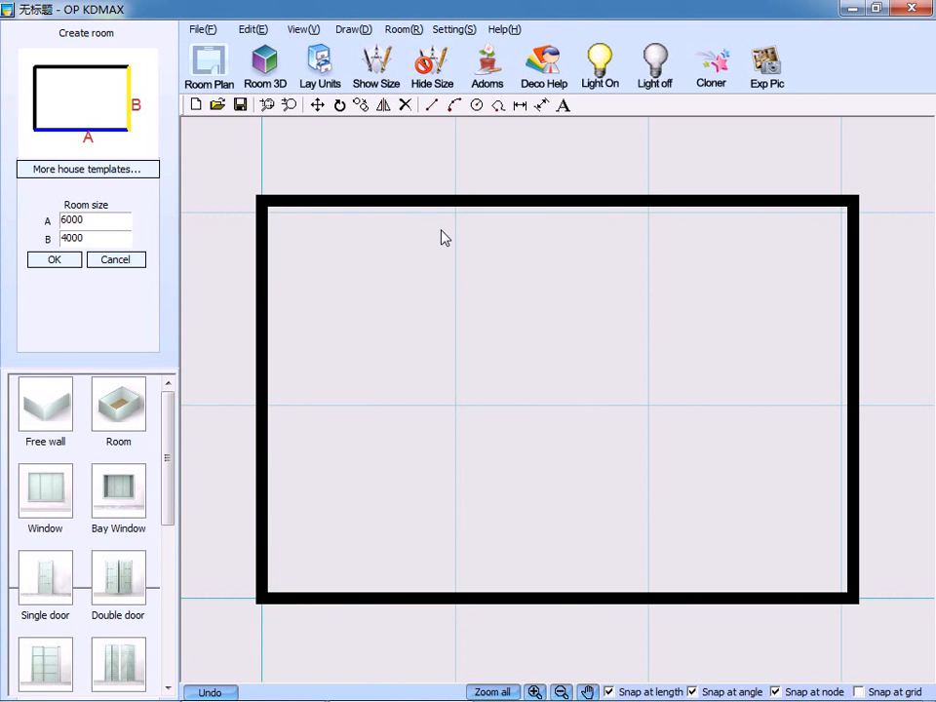
Place a room from the template with a cut upper-left corner, using A 6000, B 3500, C 3500 and D 6000 mm, over the rectangular room.
left_click(58, 171)
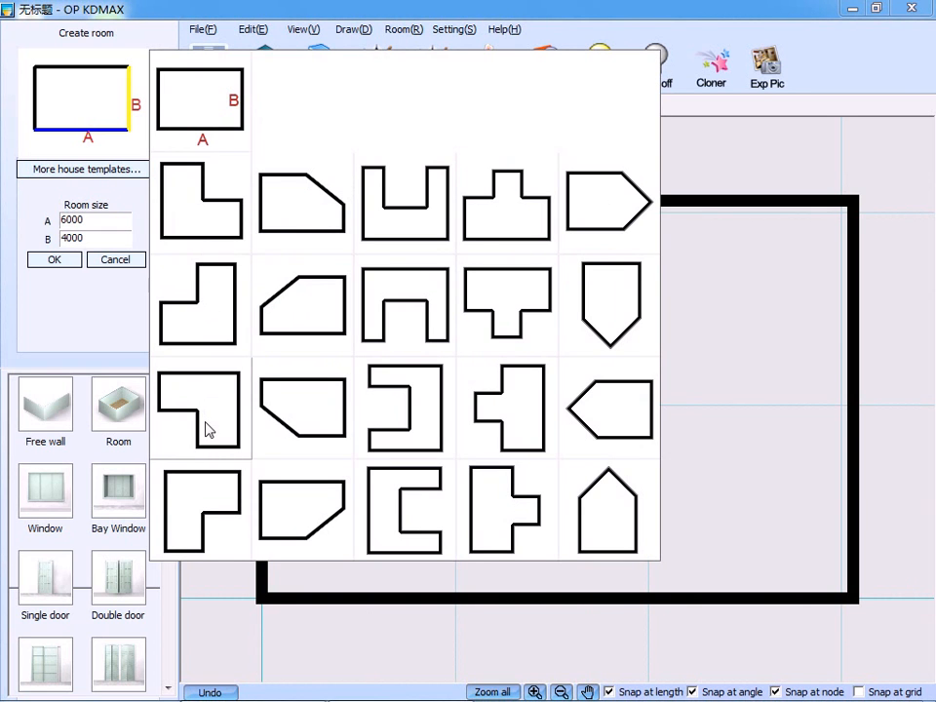
left_click(267, 310)
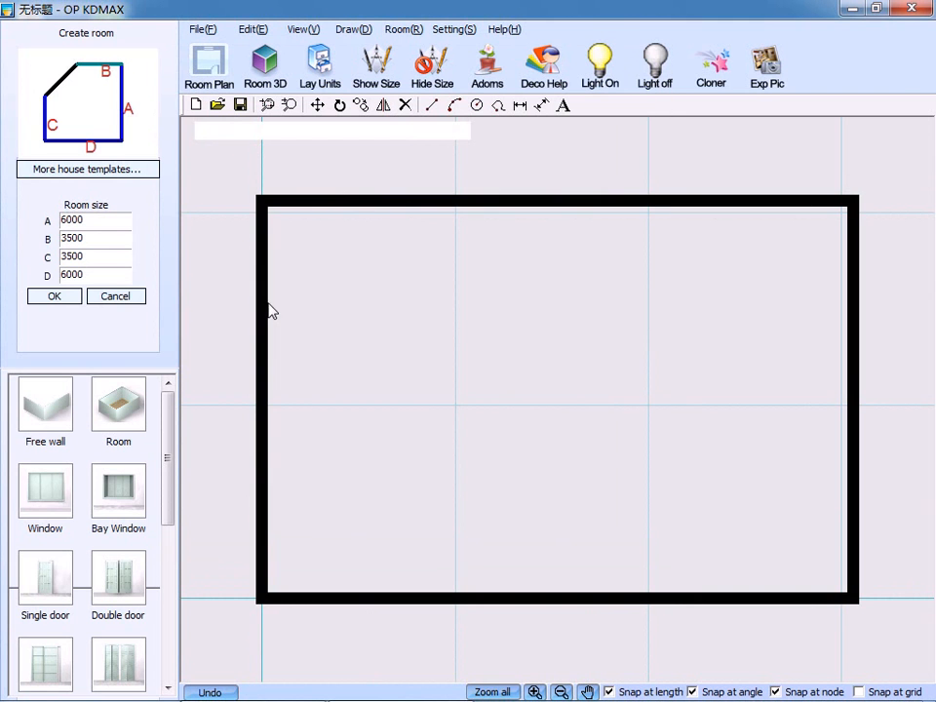
left_click(92, 238)
left_click(53, 297)
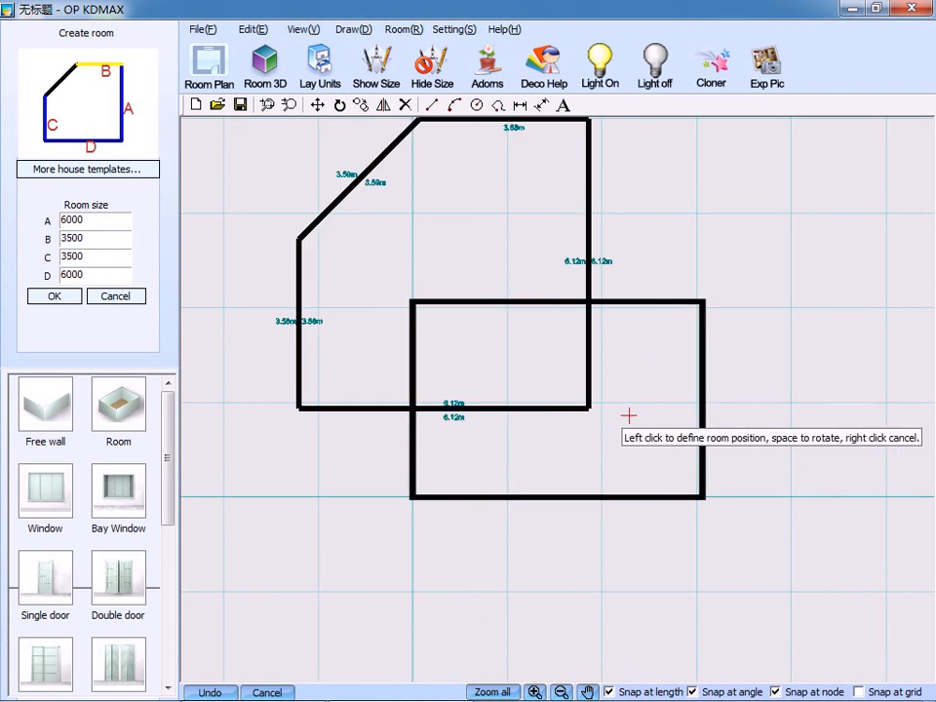
left_click(705, 516)
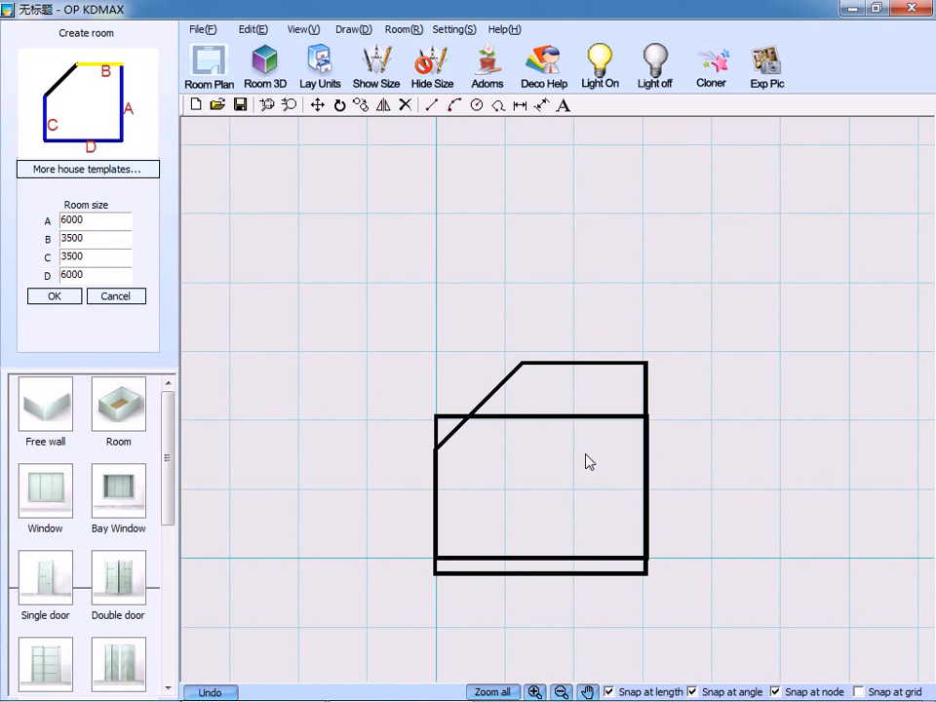
Undo both room placements to empty the plan.
left_click(211, 694)
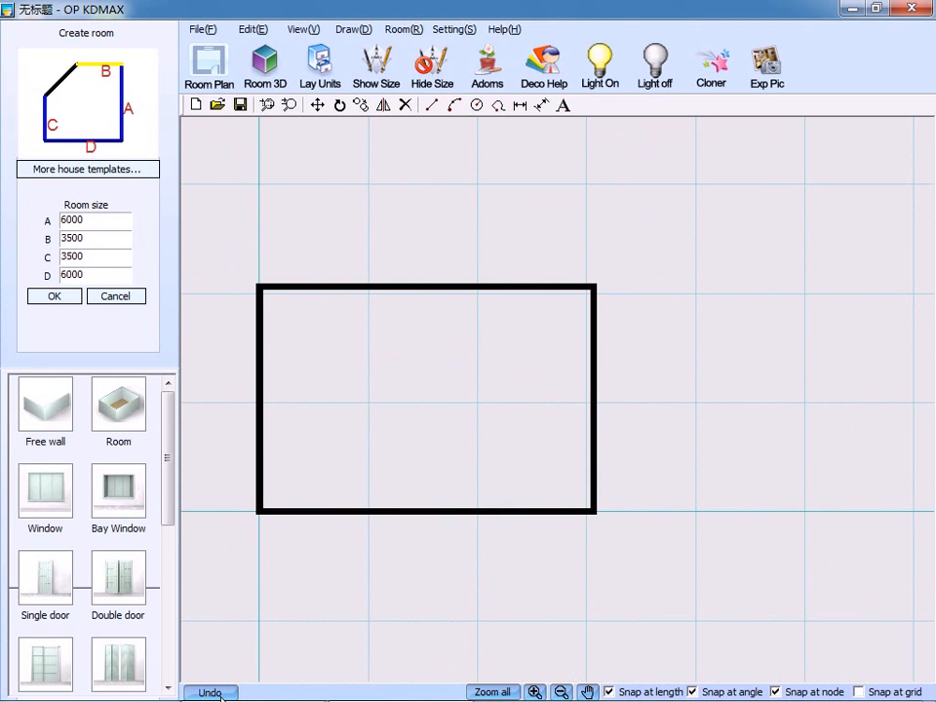
left_click(213, 694)
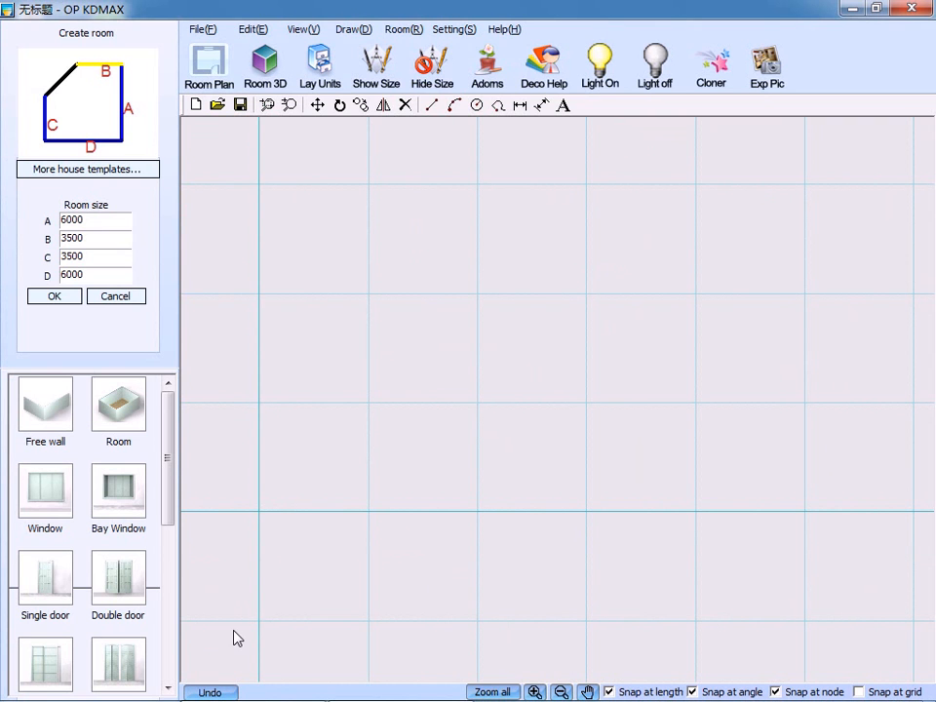
Start a continuous free wall with a slanted segment about 3.9 m long, followed by a horizontal segment 4450 mm long.
left_click(47, 414)
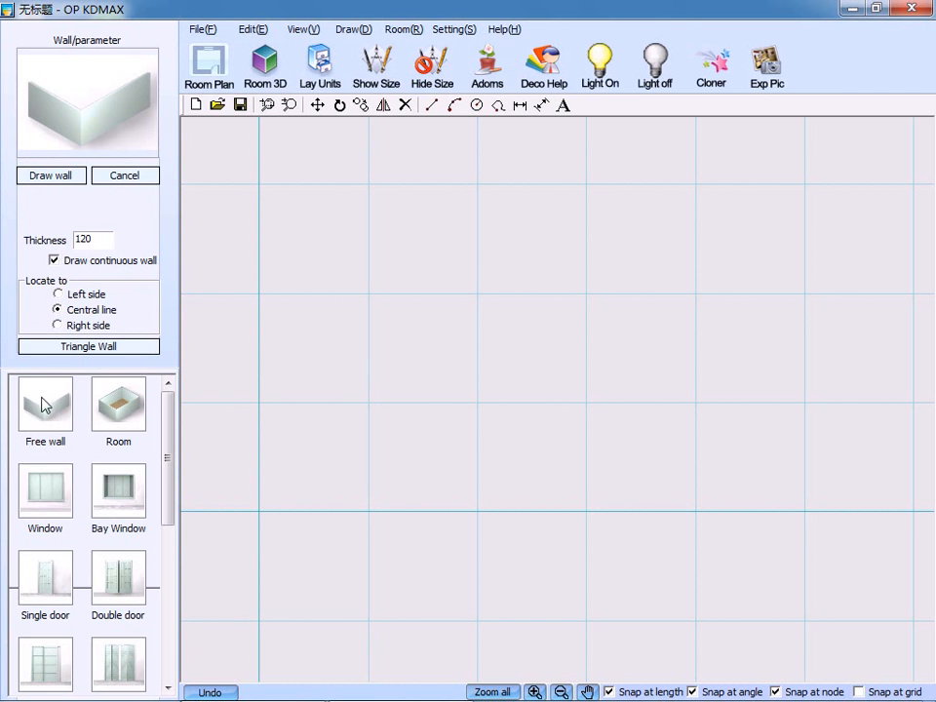
left_click(217, 339)
left_click(400, 234)
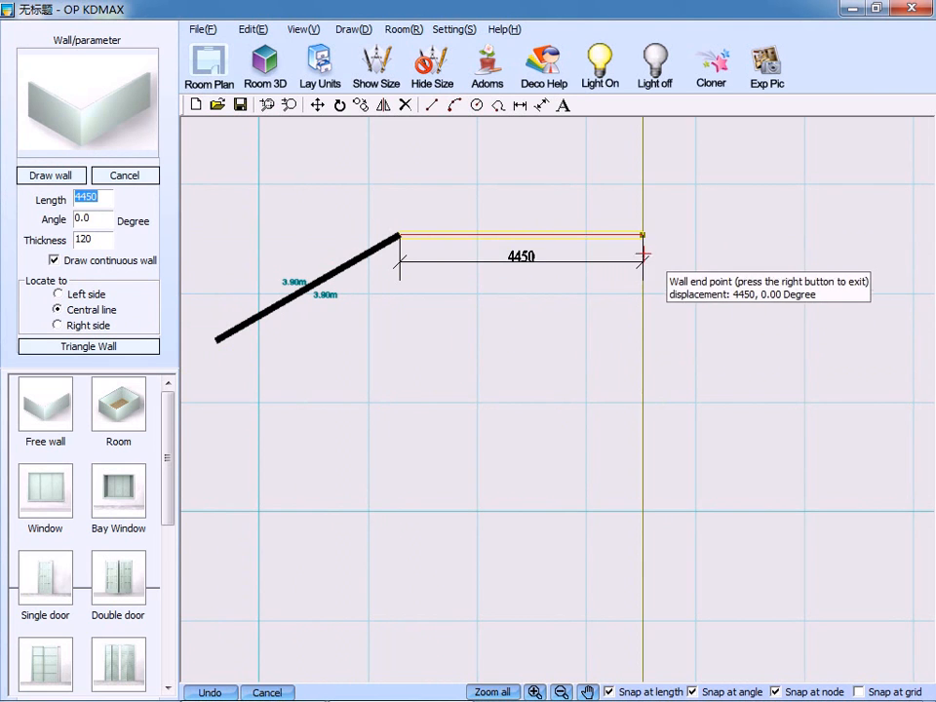
left_click(641, 234)
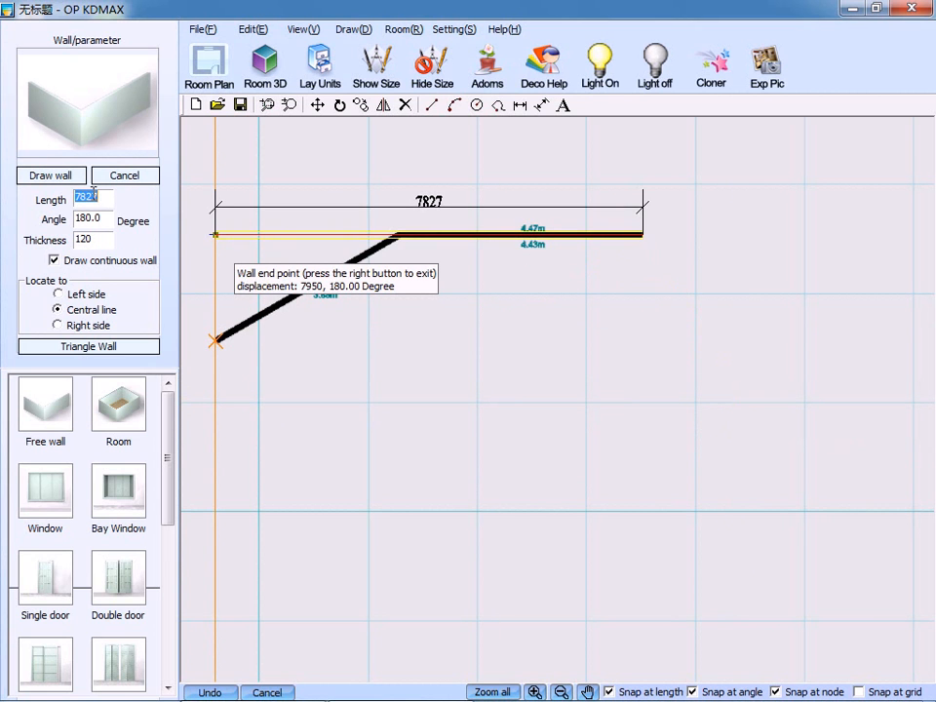
Add a wall segment 3000 mm long at an angle of 270 degrees.
type("3000")
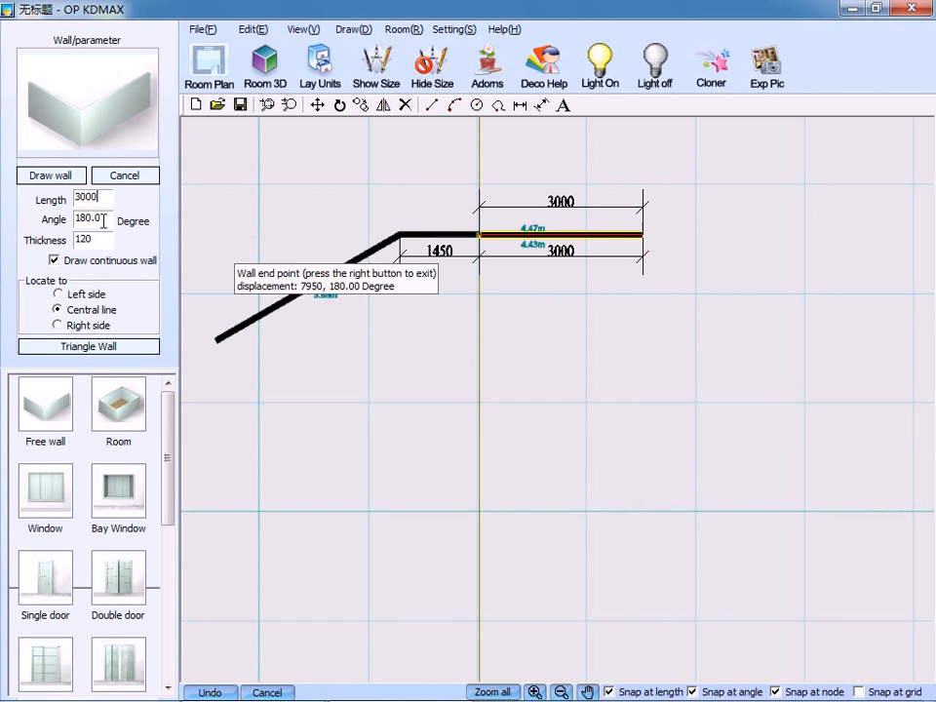
key("Tab")
type("270")
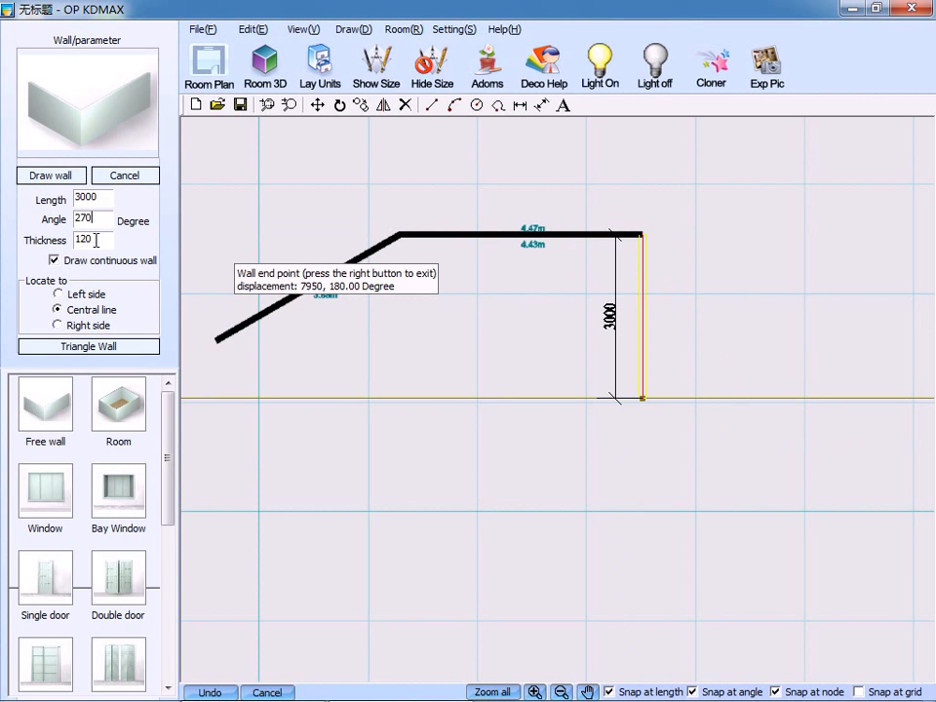
key("Return")
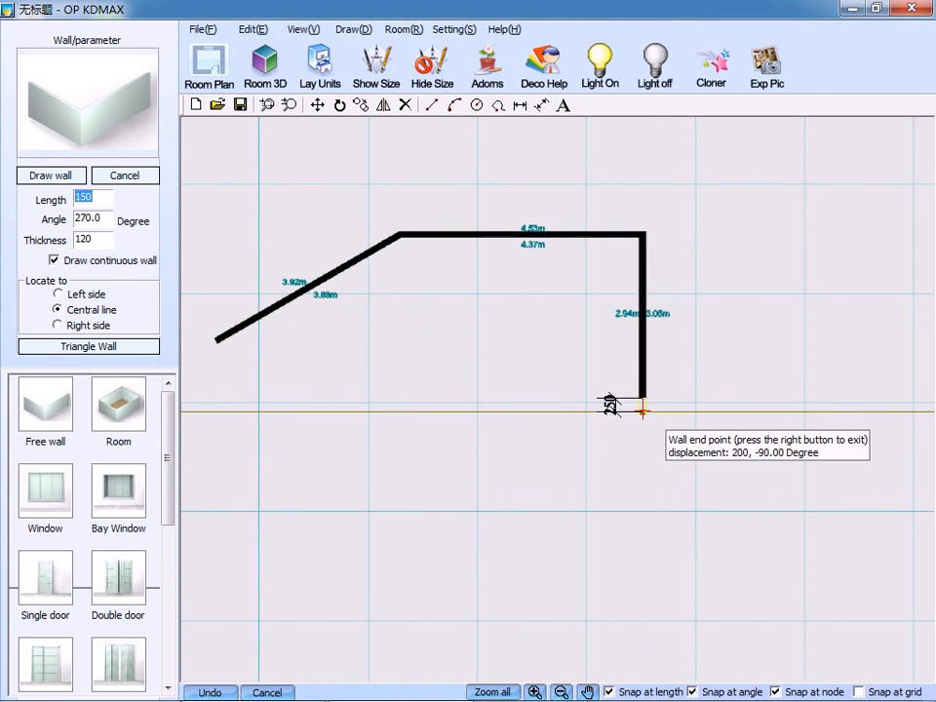
Add two slanted walls about 3000 mm long each, close the outline to its start point with a 2833 mm wall, and end wall drawing.
left_click(502, 478)
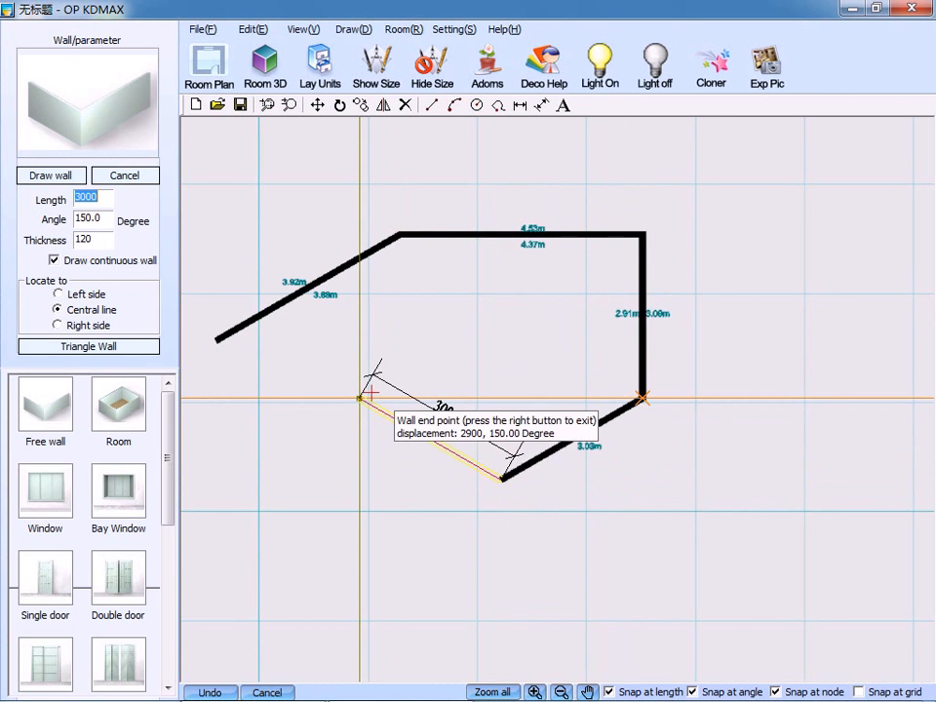
left_click(366, 395)
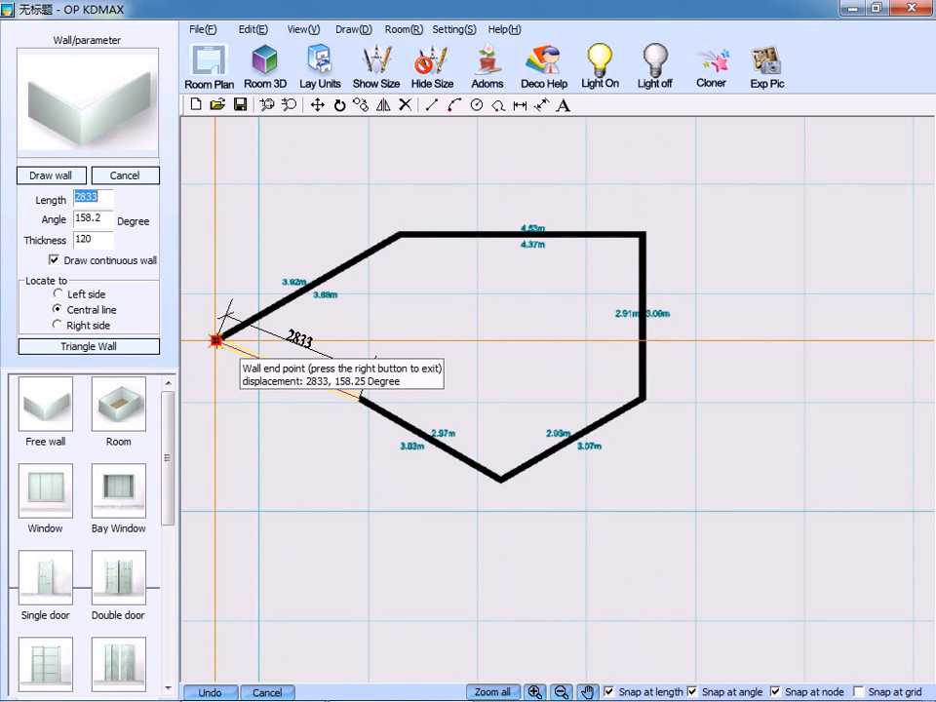
left_click(215, 340)
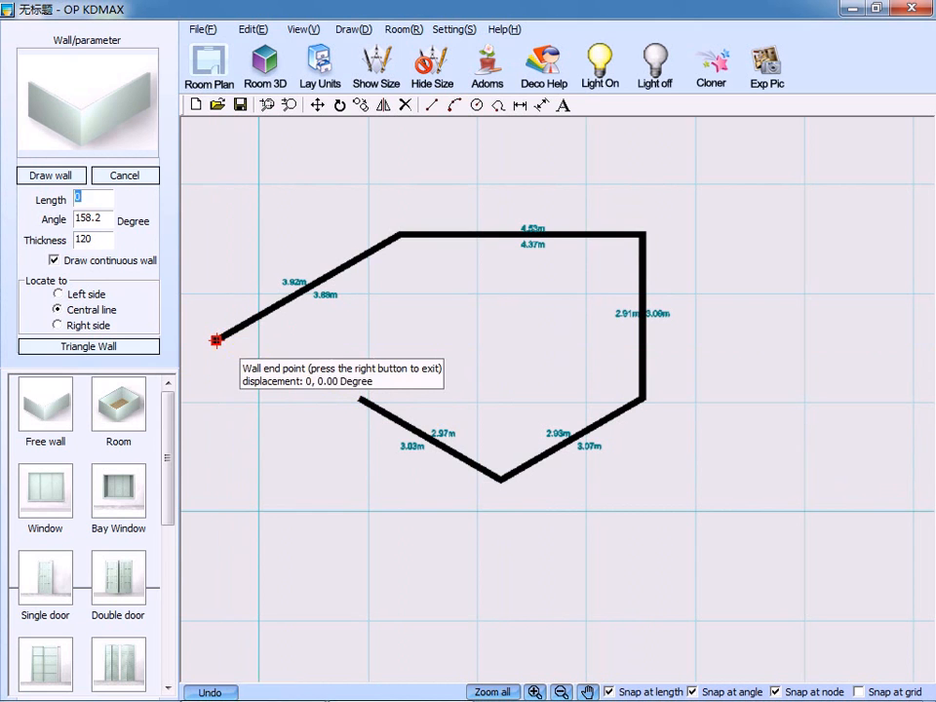
right_click(463, 329)
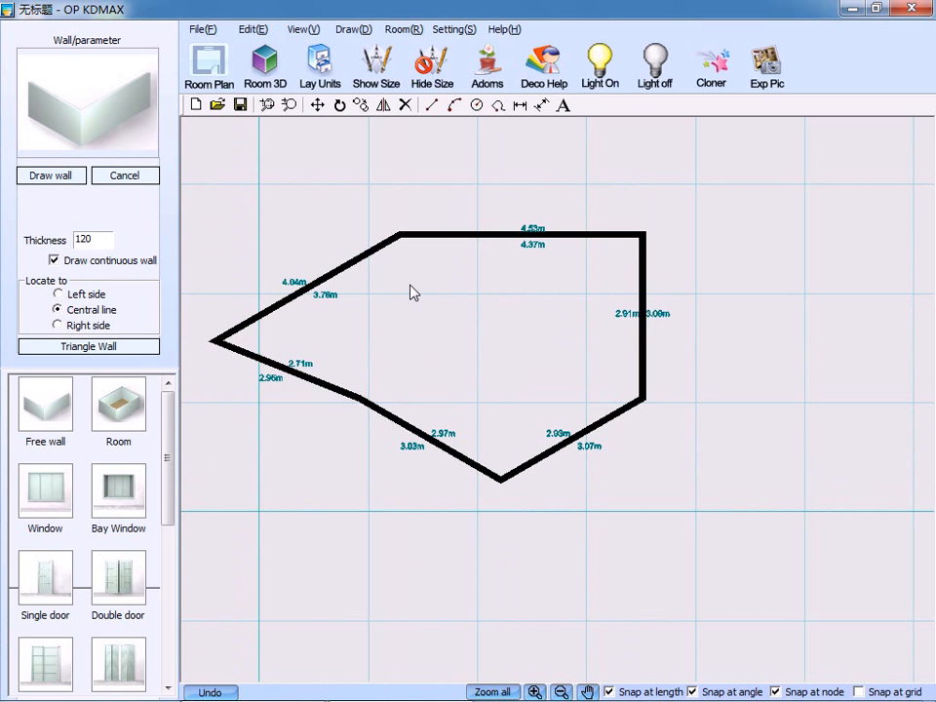
Undo the entire free wall outline.
left_click(219, 692)
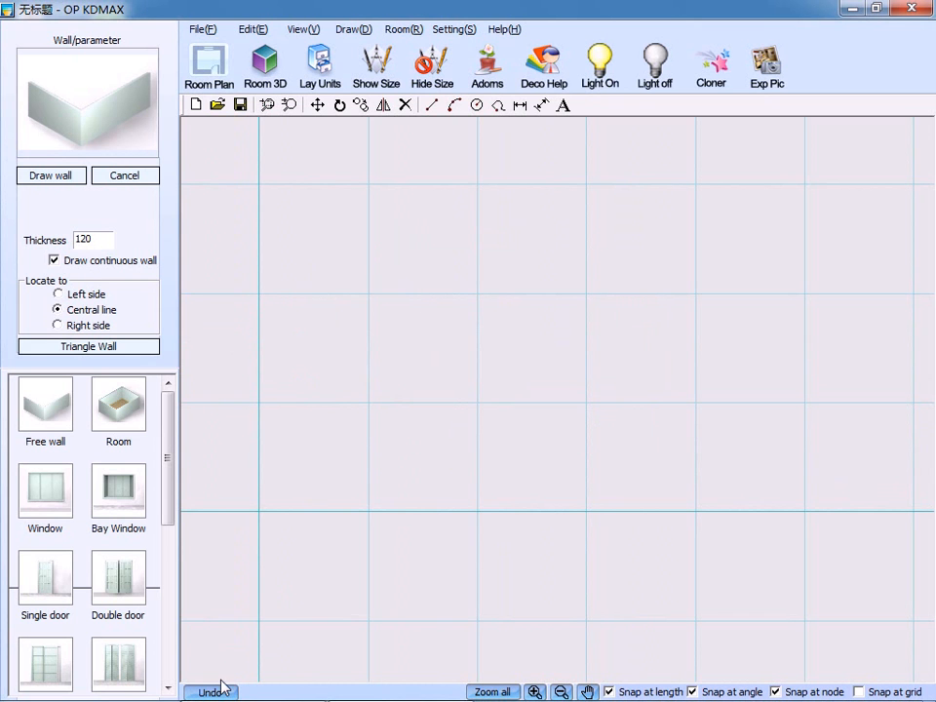
Choose the rectangular house template and create the room with A 6000 mm and B 4000 mm.
left_click(125, 412)
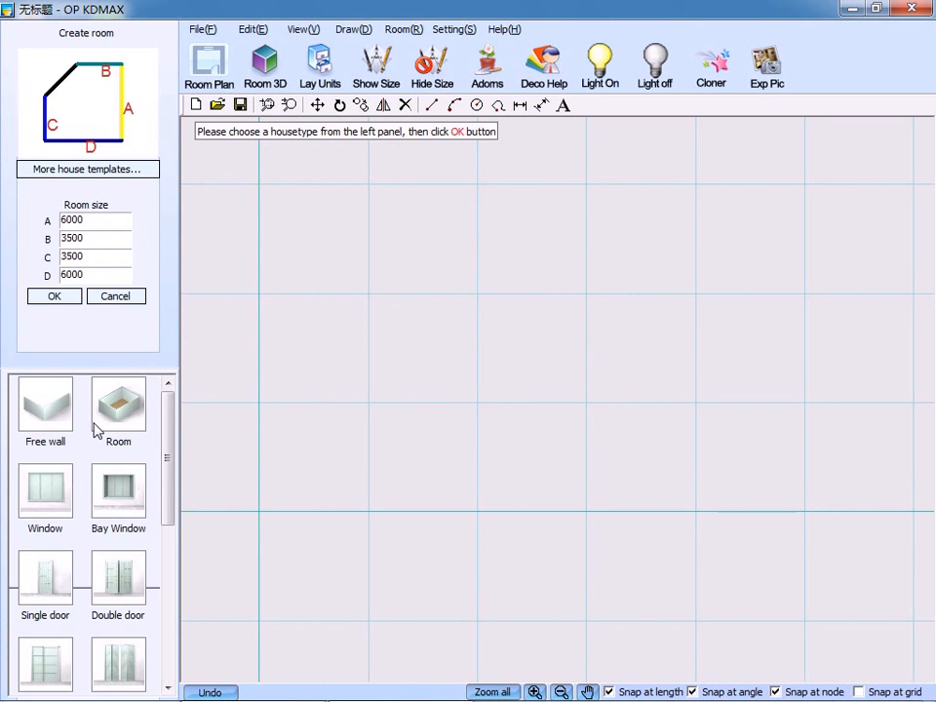
left_click(35, 171)
left_click(197, 117)
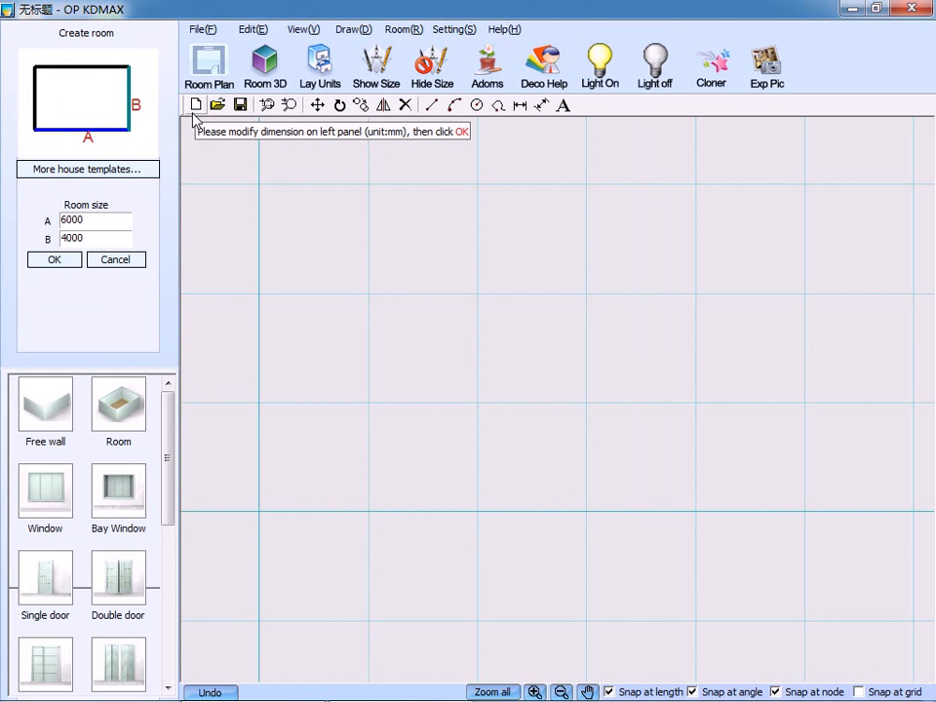
left_click_drag(89, 219, 56, 239)
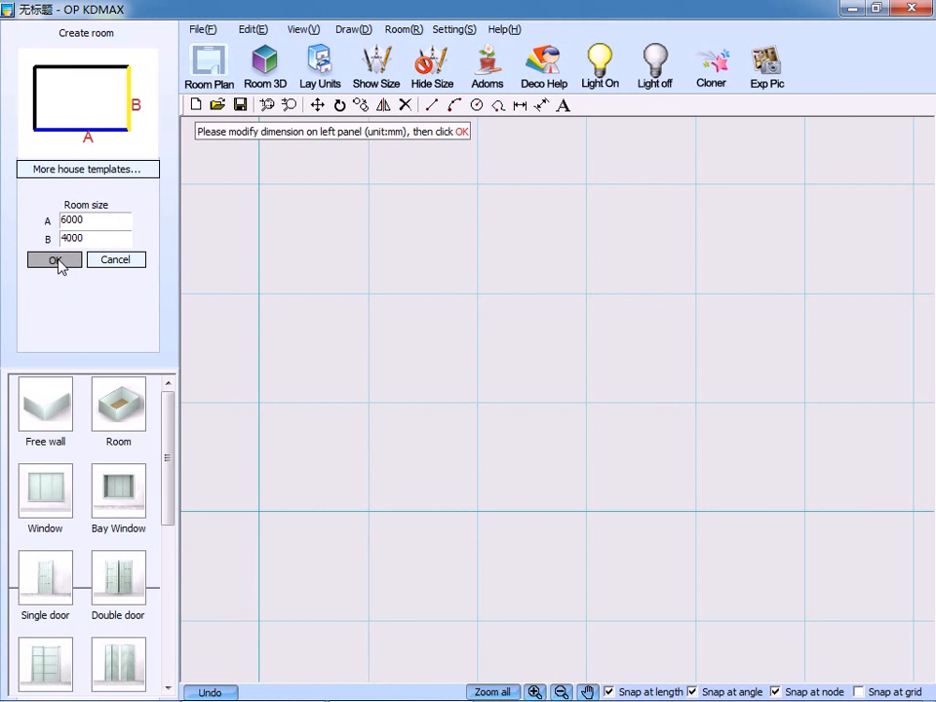
left_click(56, 261)
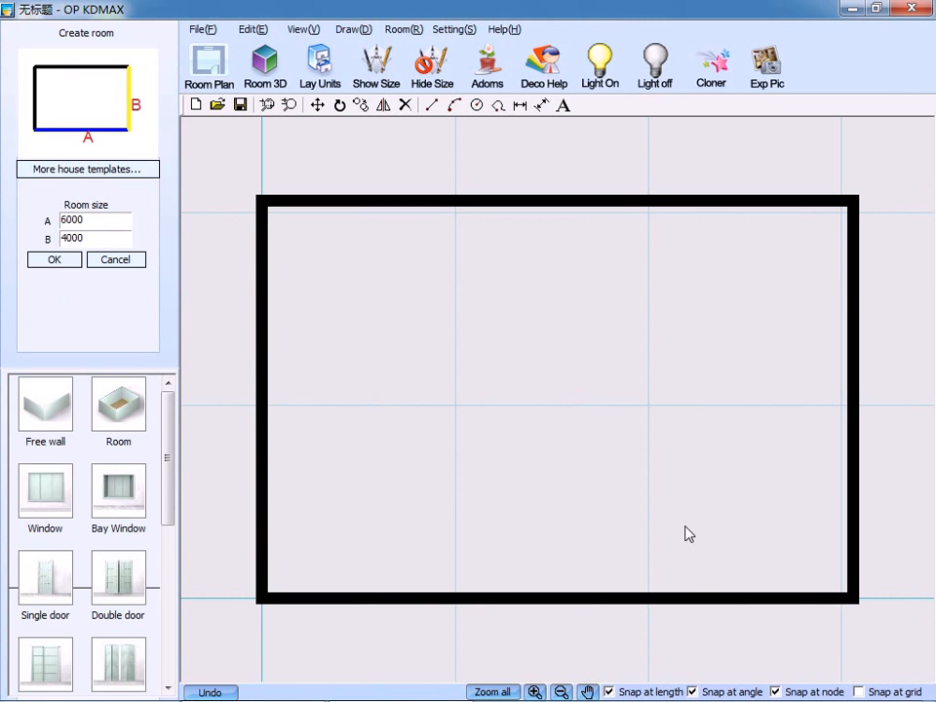
Insert a window 1000 mm wide, 1200 mm high at elevation 1000 mm, centred on the room's left wall 1500 mm from each end.
scroll(174, 433, "down", 1)
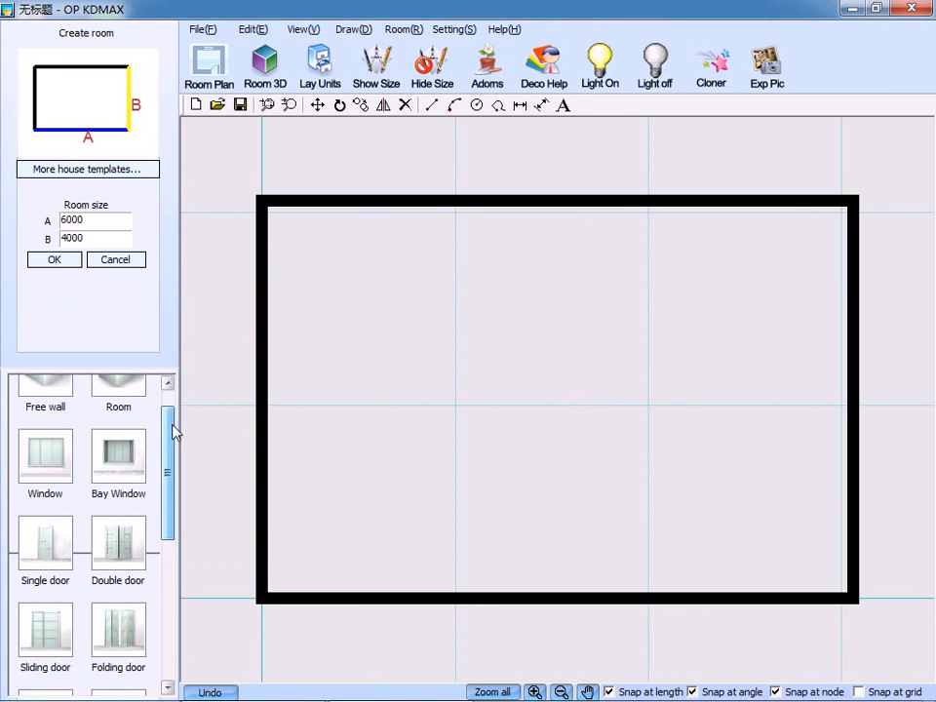
scroll(172, 433, "down", 1)
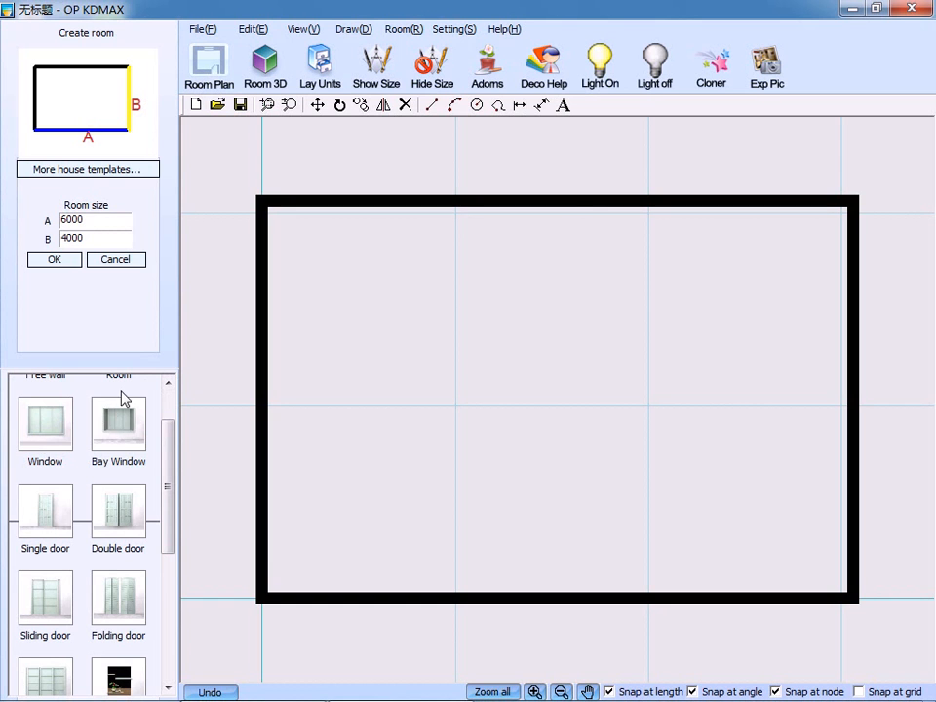
left_click(62, 438)
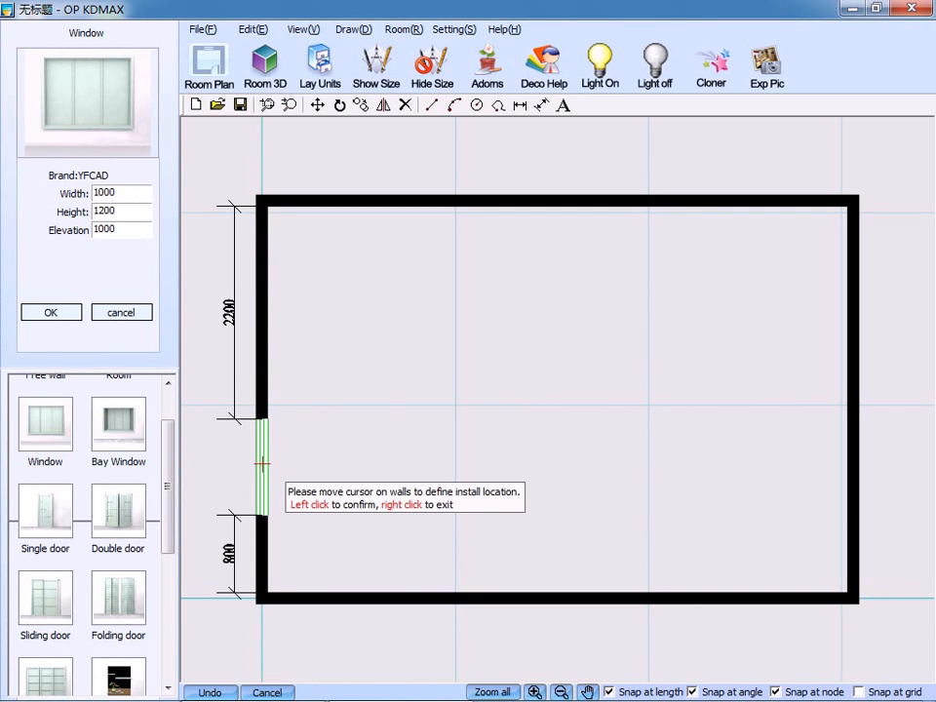
left_click(261, 399)
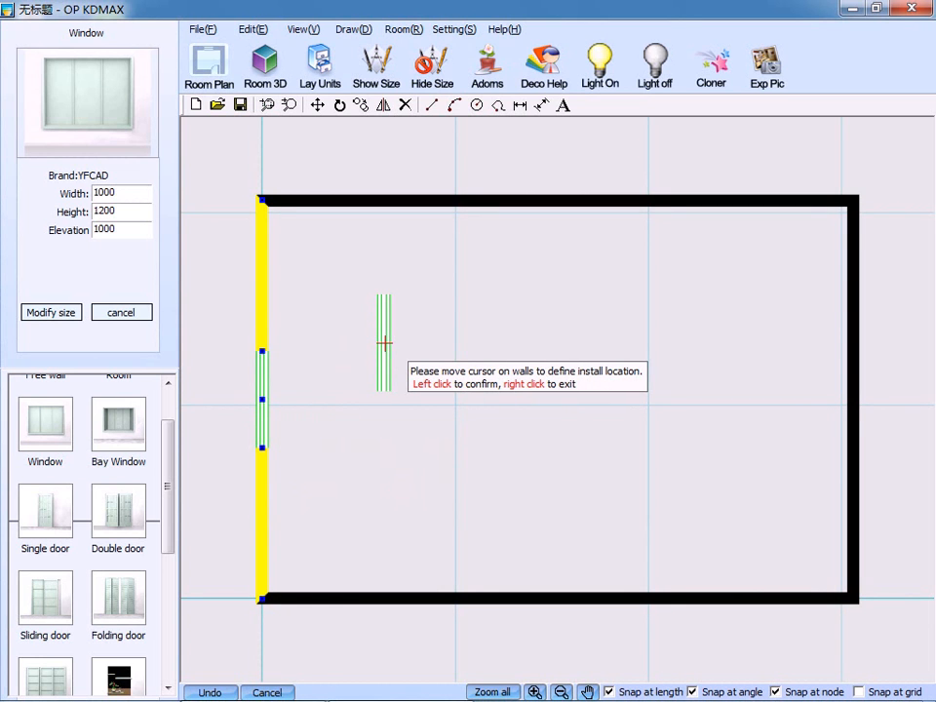
right_click(384, 343)
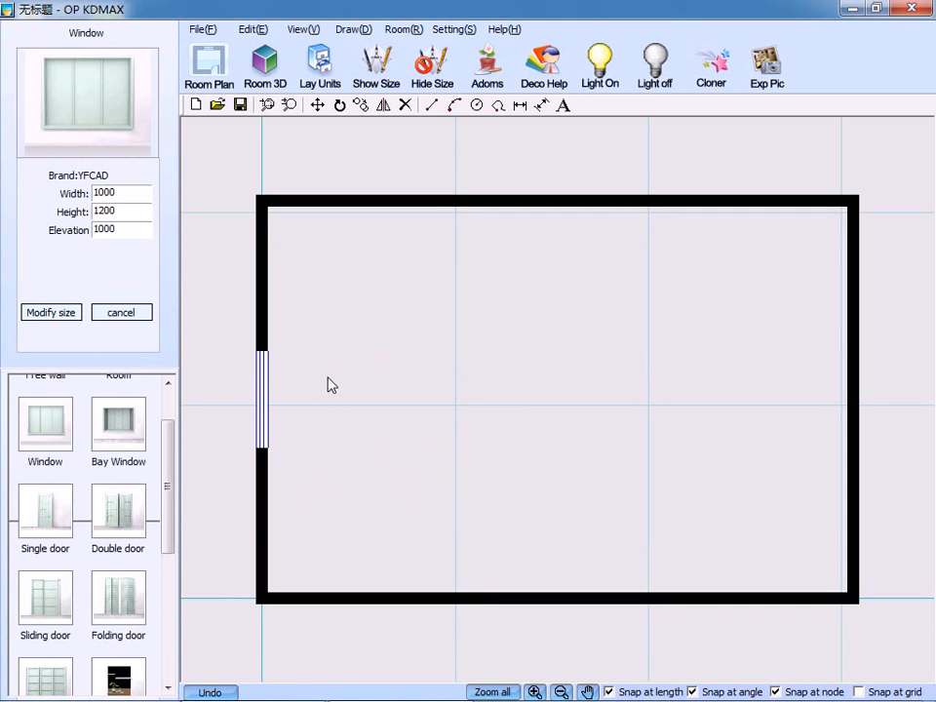
Insert a single door 900 mm wide and 2000 mm high in the bottom wall near the right corner, opening inward with its hinge toward that corner.
left_click_drag(172, 501, 168, 532)
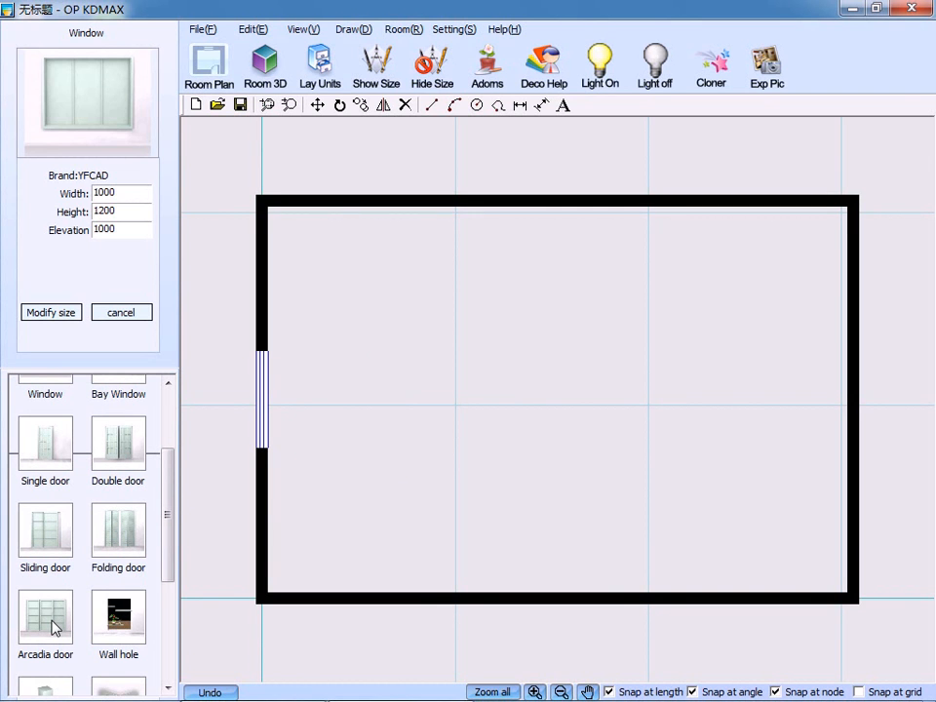
left_click(45, 444)
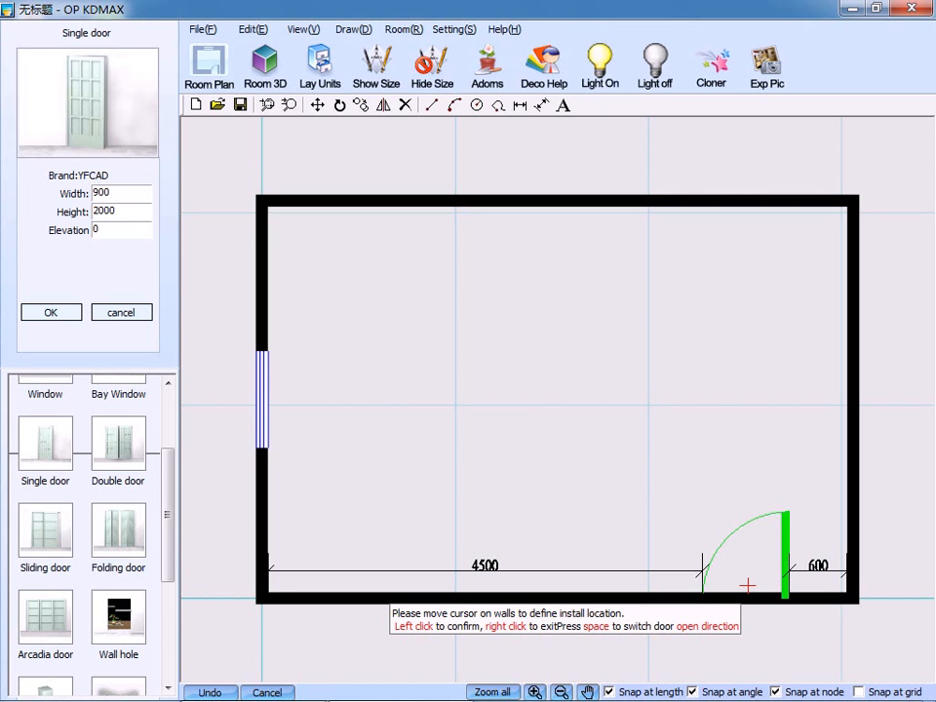
key("space")
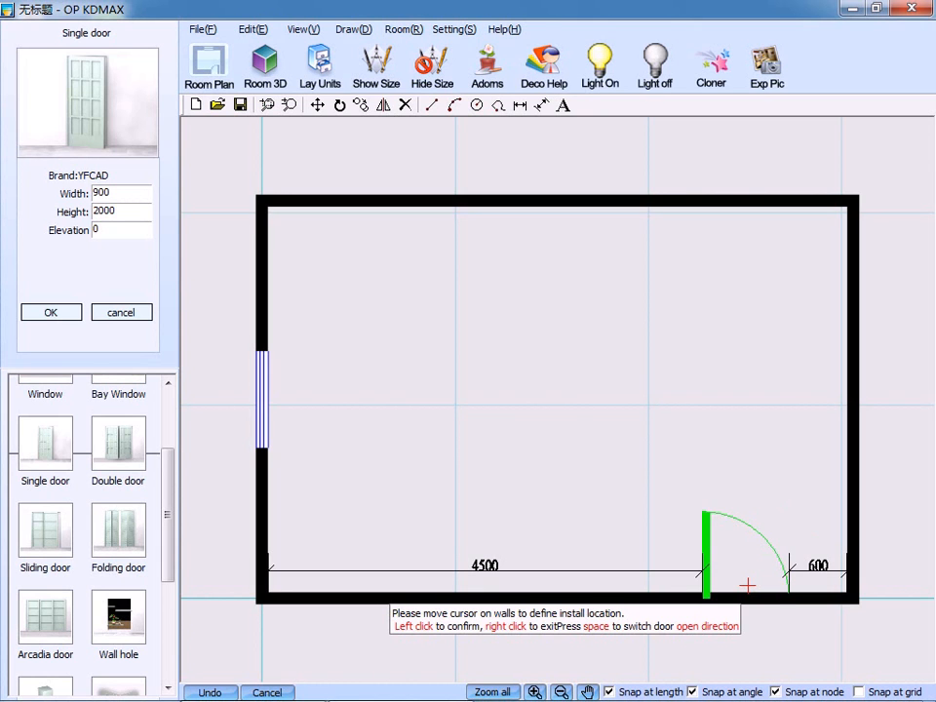
key("space")
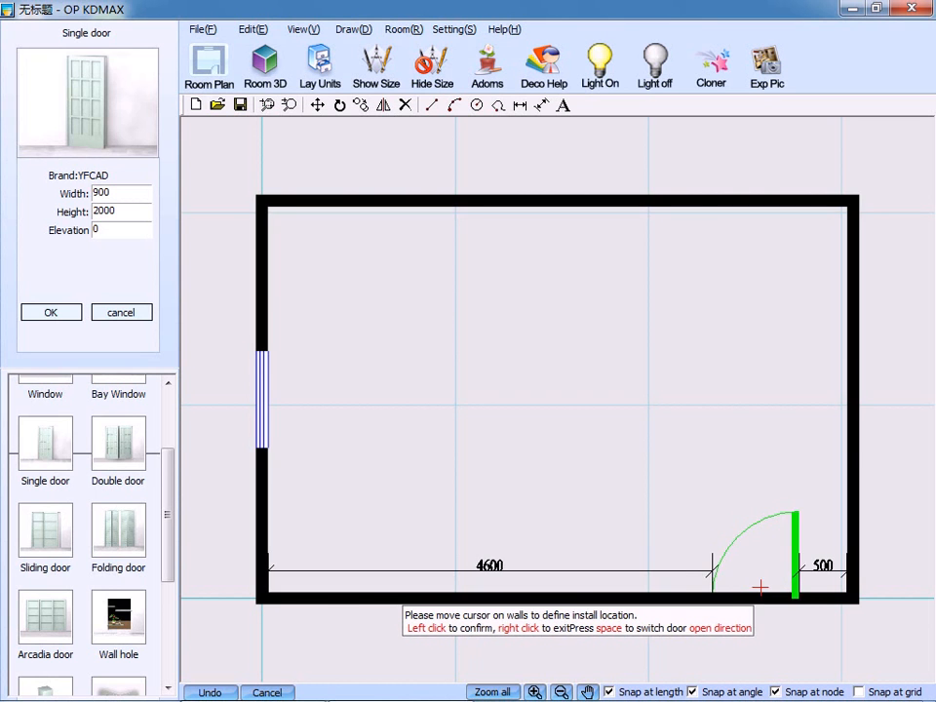
left_click(773, 585)
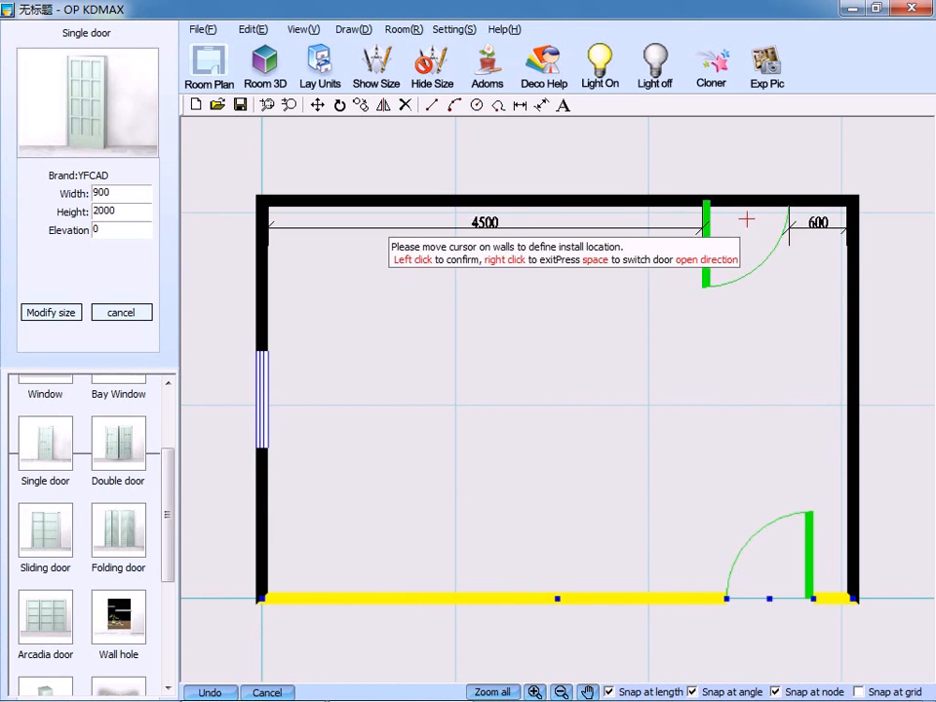
Insert a square column 320 mm long and 320 mm wide in the room's top-left corner, flush with both walls.
right_click(328, 222)
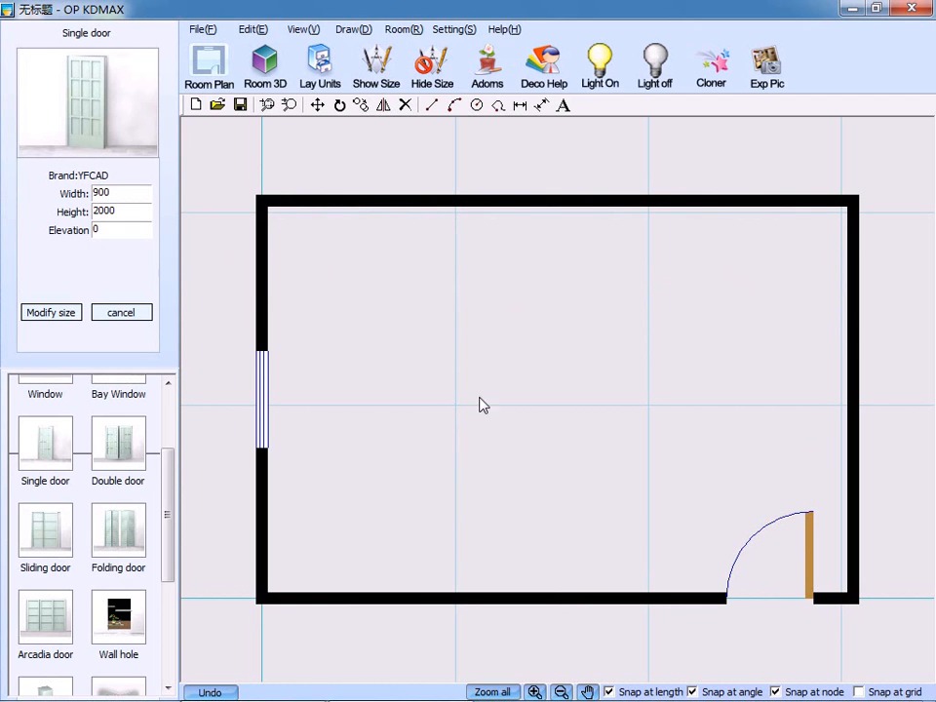
scroll(165, 569, "down", 1)
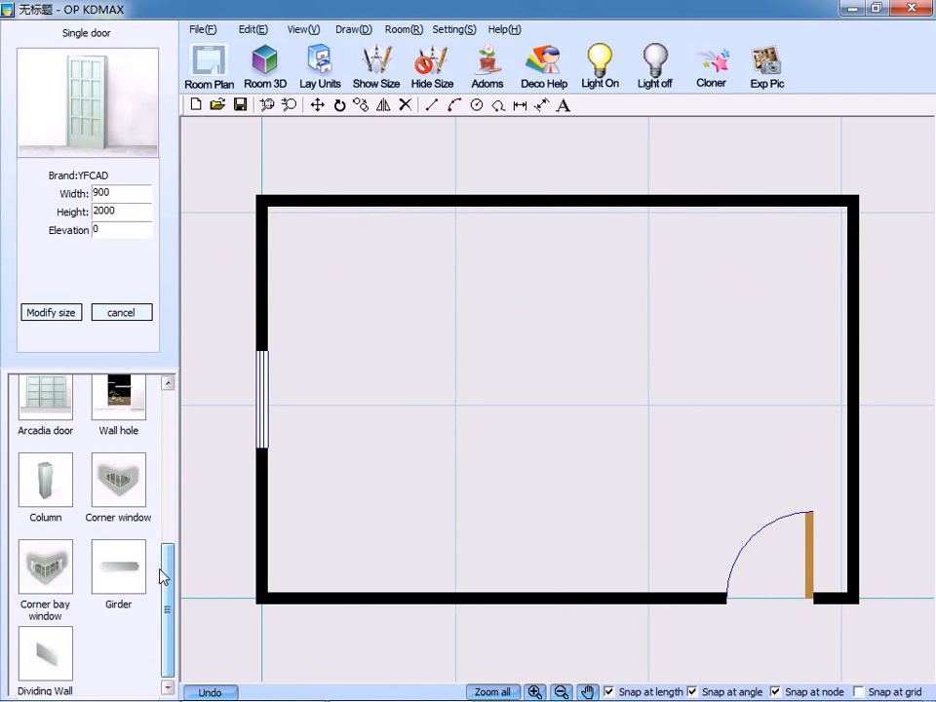
left_click(41, 493)
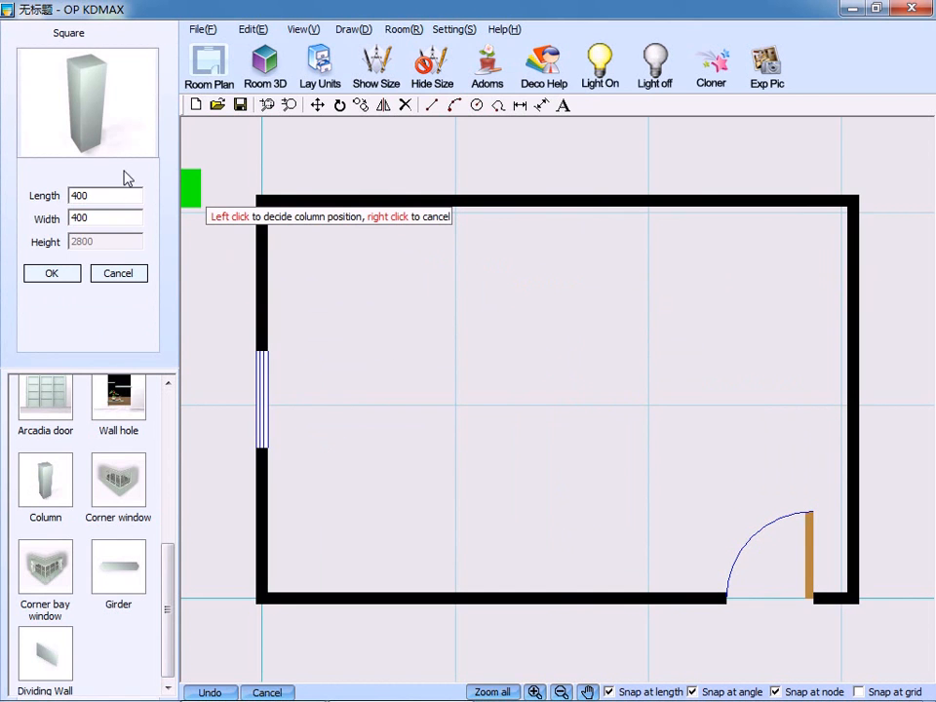
left_click_drag(97, 195, 69, 196)
type("320")
key("Tab")
type("320")
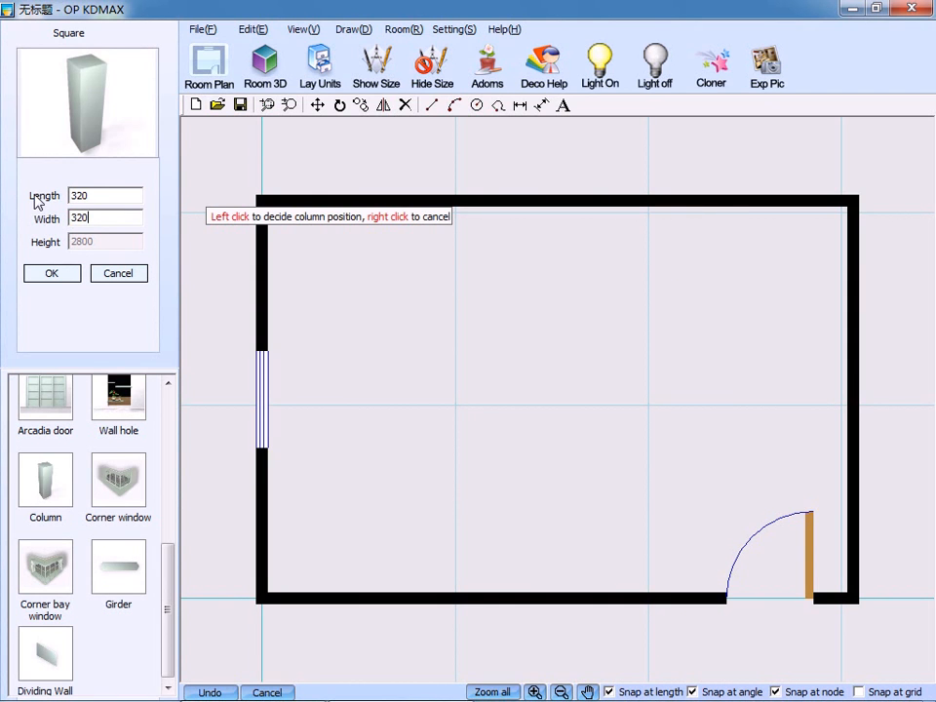
left_click(55, 275)
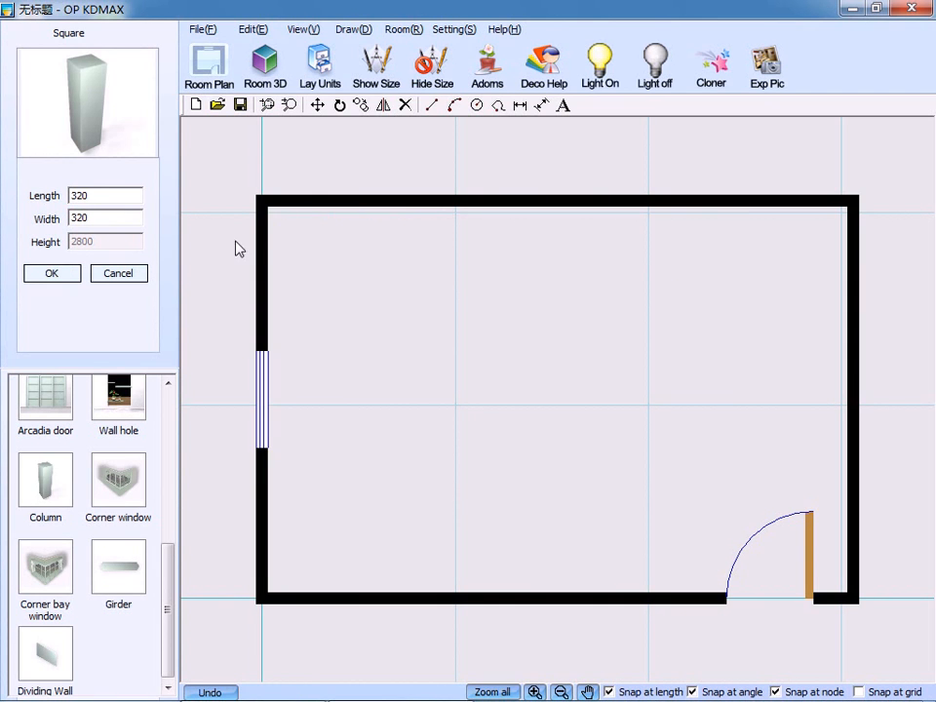
left_click(55, 274)
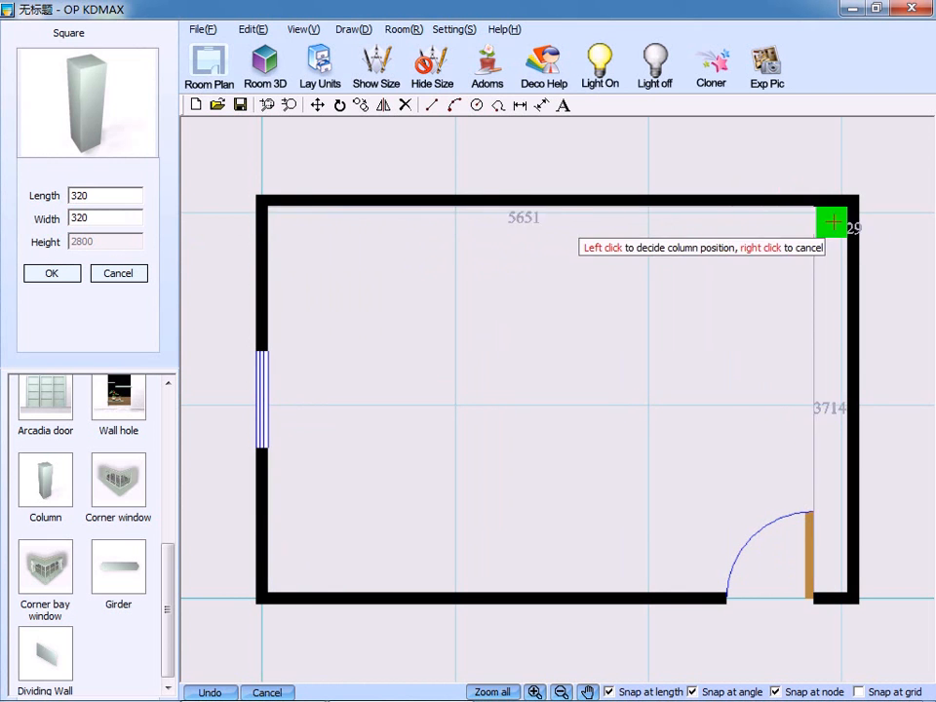
left_click(286, 230)
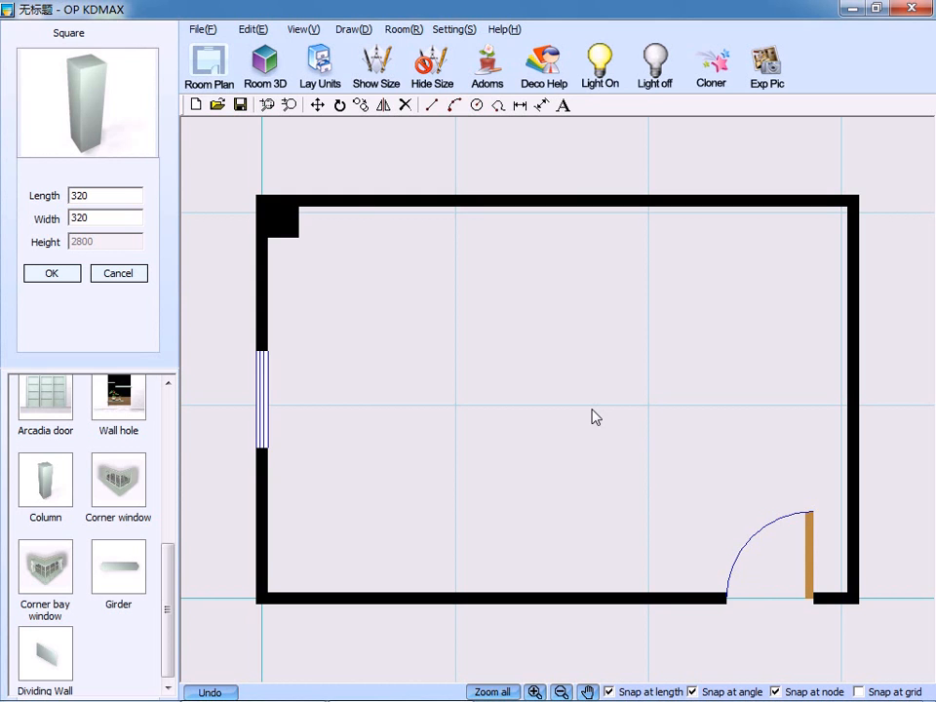
Add an automatic ceiling to the whole room at elevation 2600 without a ceiling type.
left_click(401, 31)
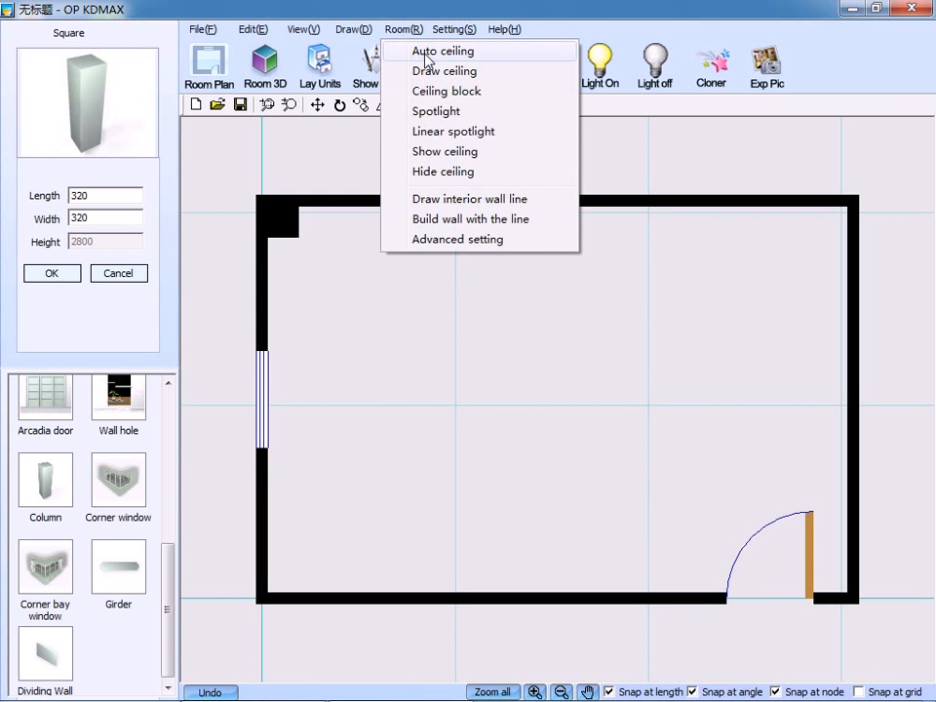
left_click(426, 53)
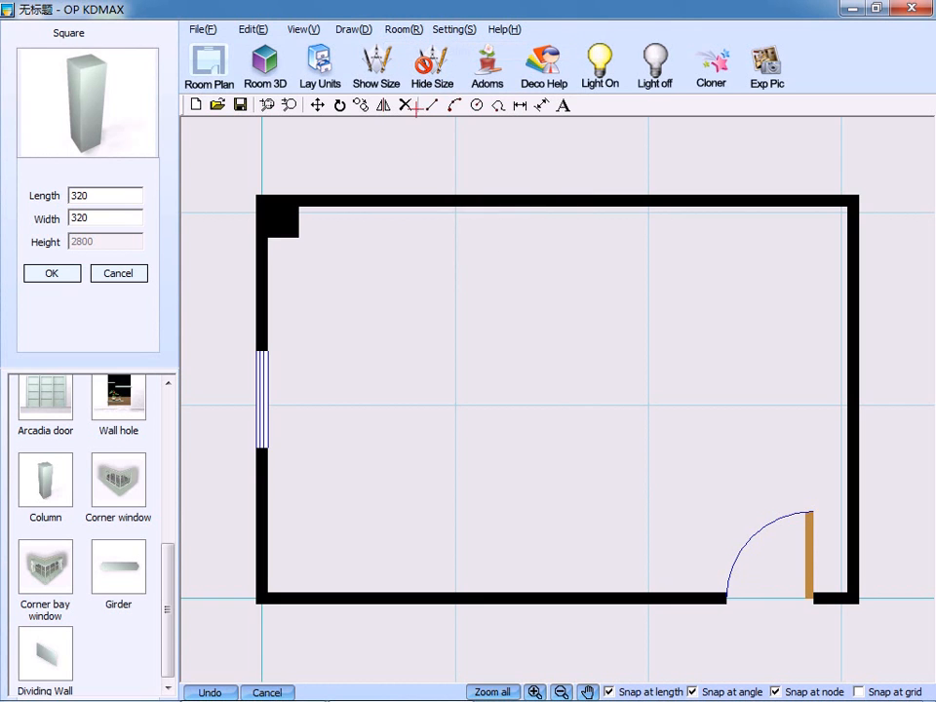
left_click(416, 314)
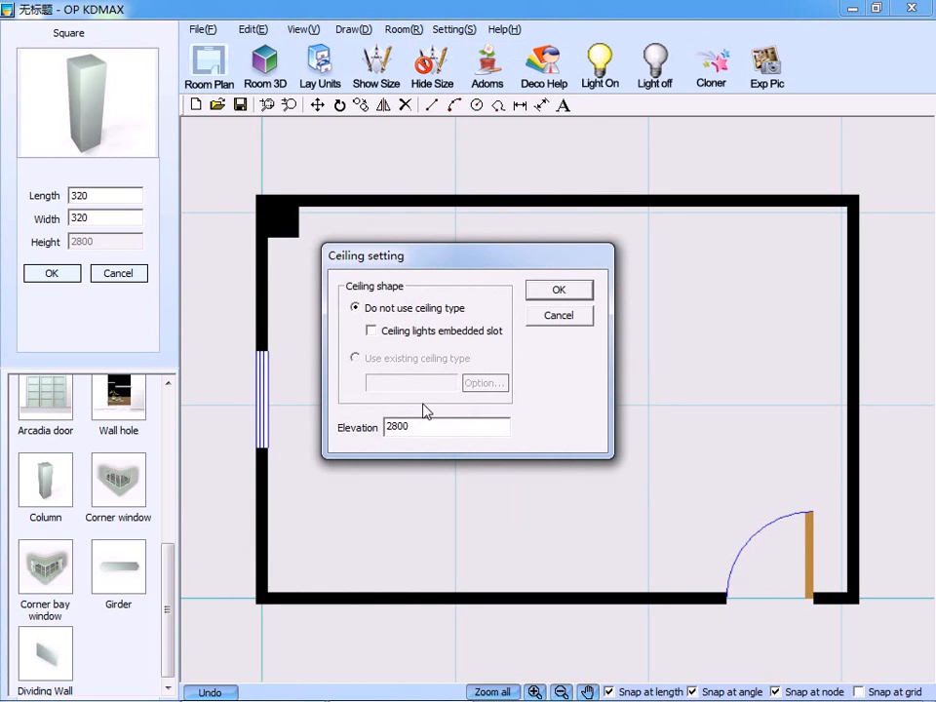
left_click_drag(422, 432, 367, 432)
type("2")
left_click(557, 293)
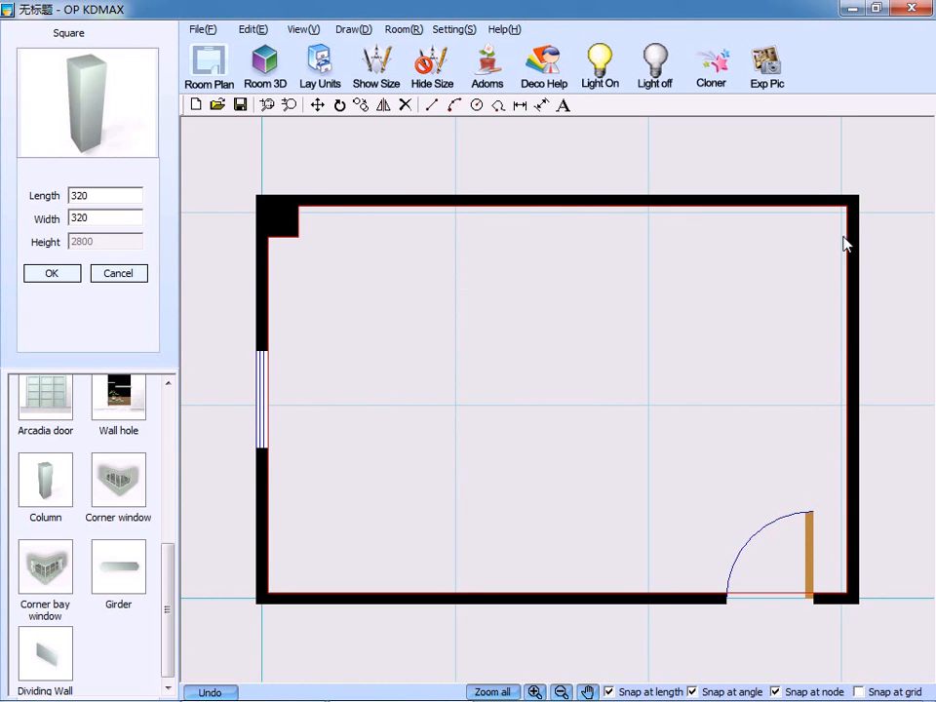
Check the elevation in the room ceiling's parameters.
left_click(775, 602)
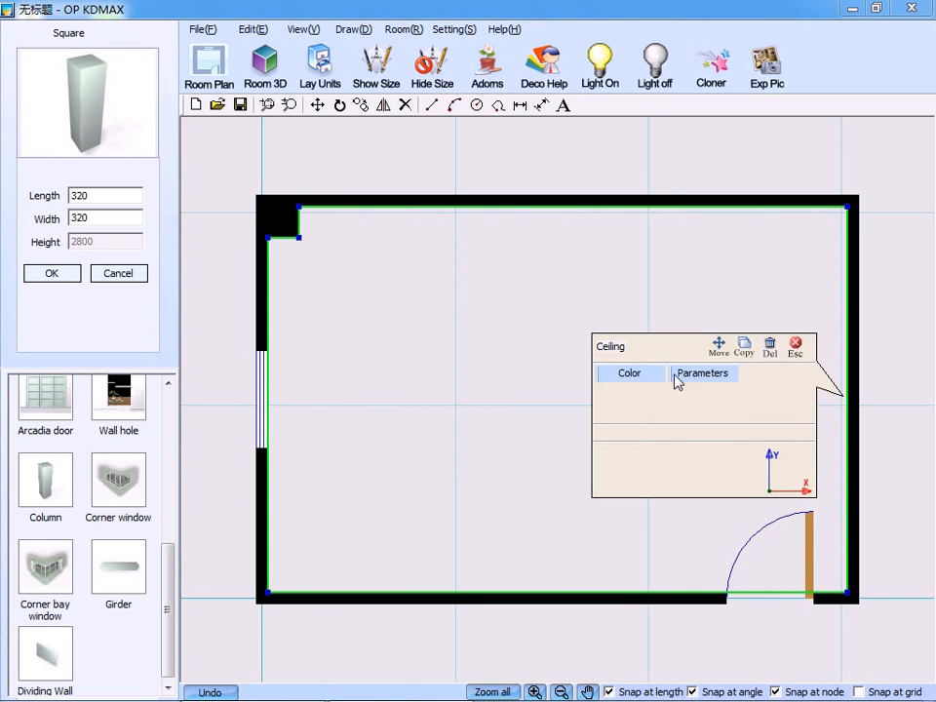
left_click(704, 378)
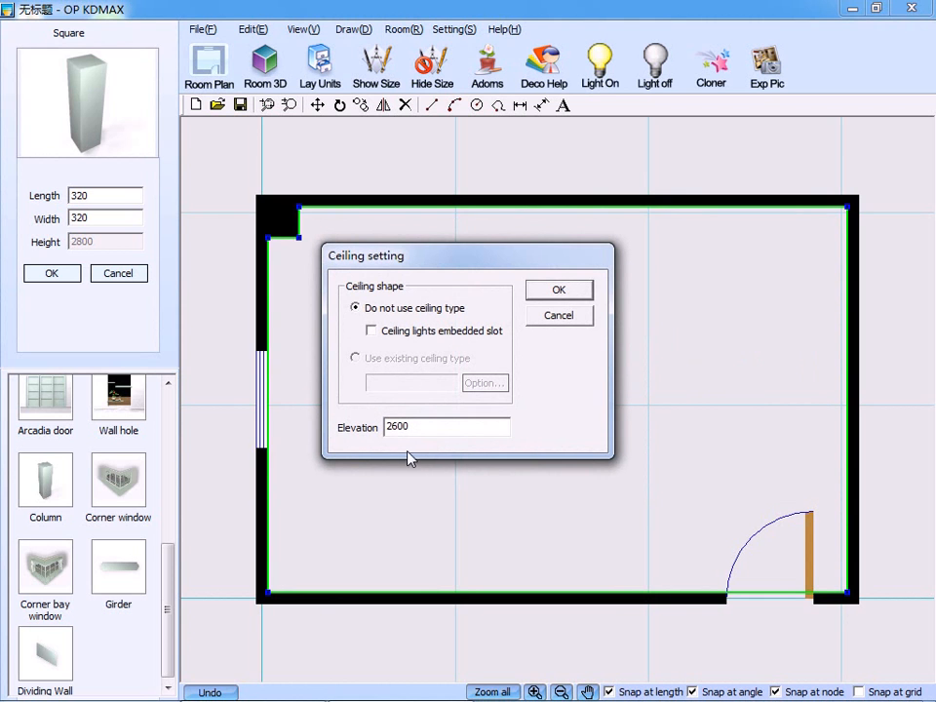
left_click(412, 426)
left_click_drag(411, 426, 380, 435)
left_click(557, 291)
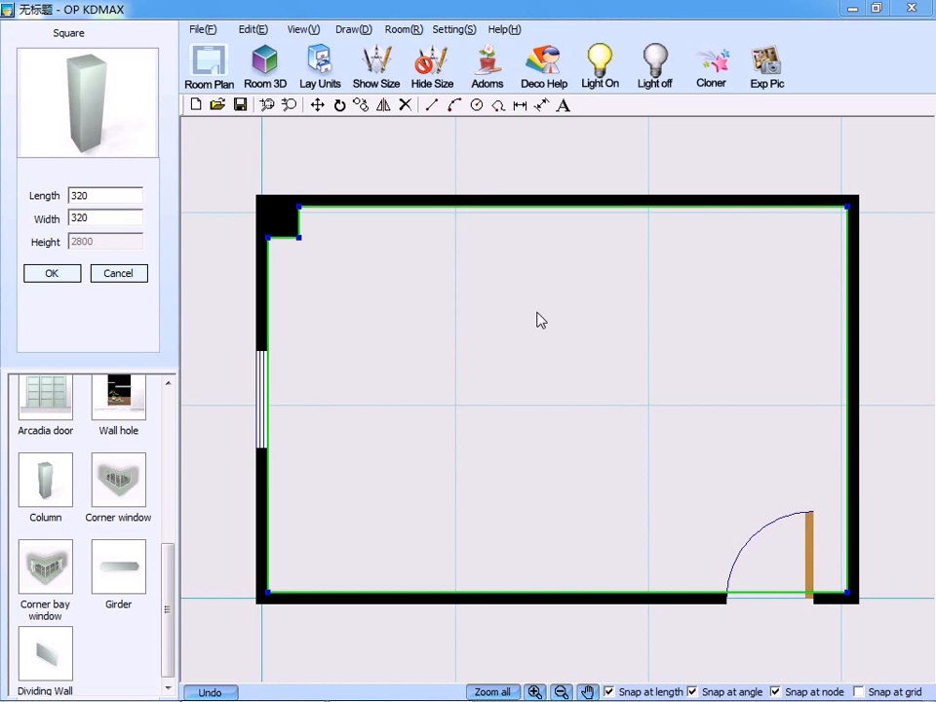
left_click(414, 34)
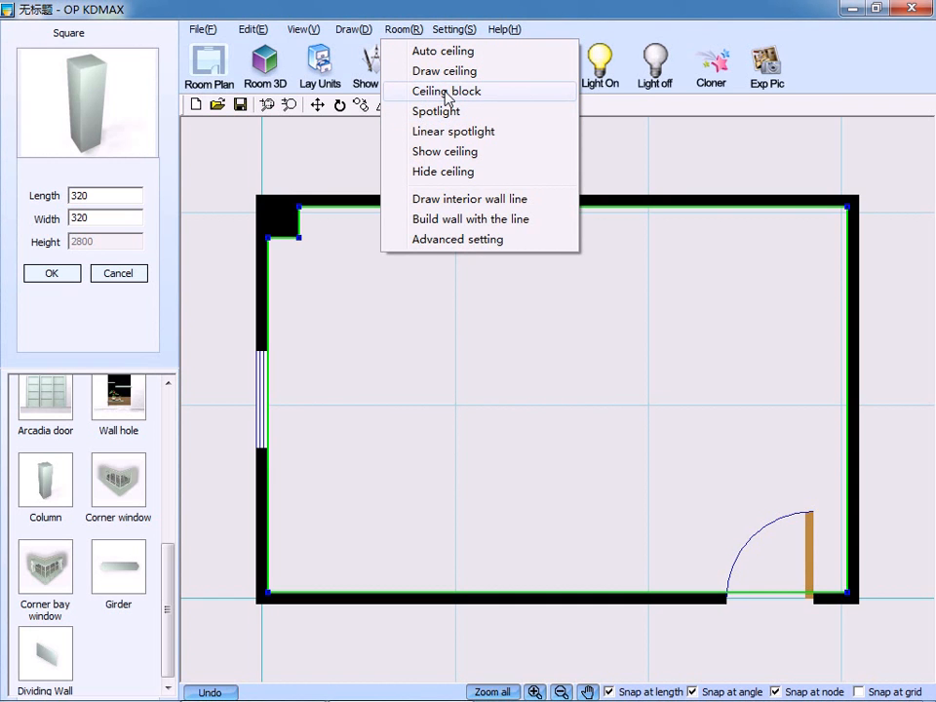
left_click(478, 95)
left_click(330, 273)
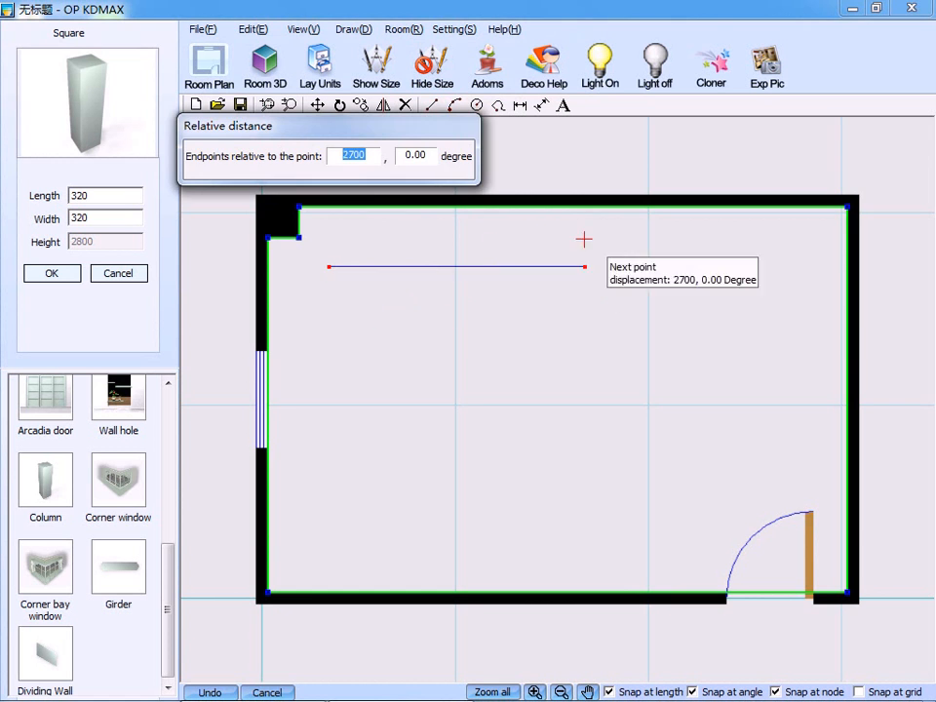
left_click(773, 266)
left_click(773, 478)
left_click(604, 480)
left_click(605, 556)
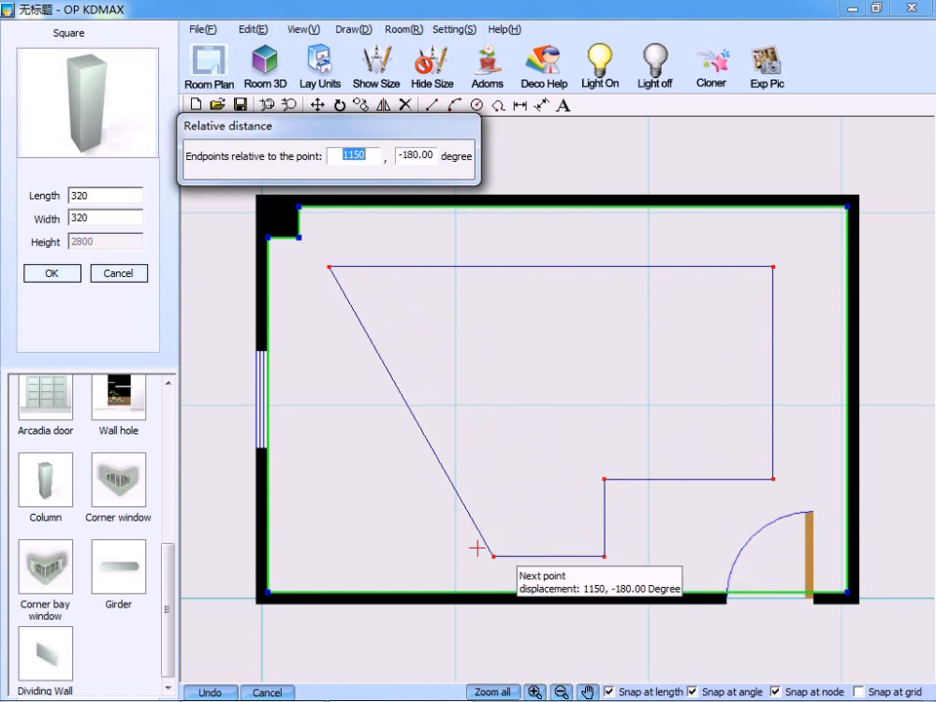
left_click(330, 555)
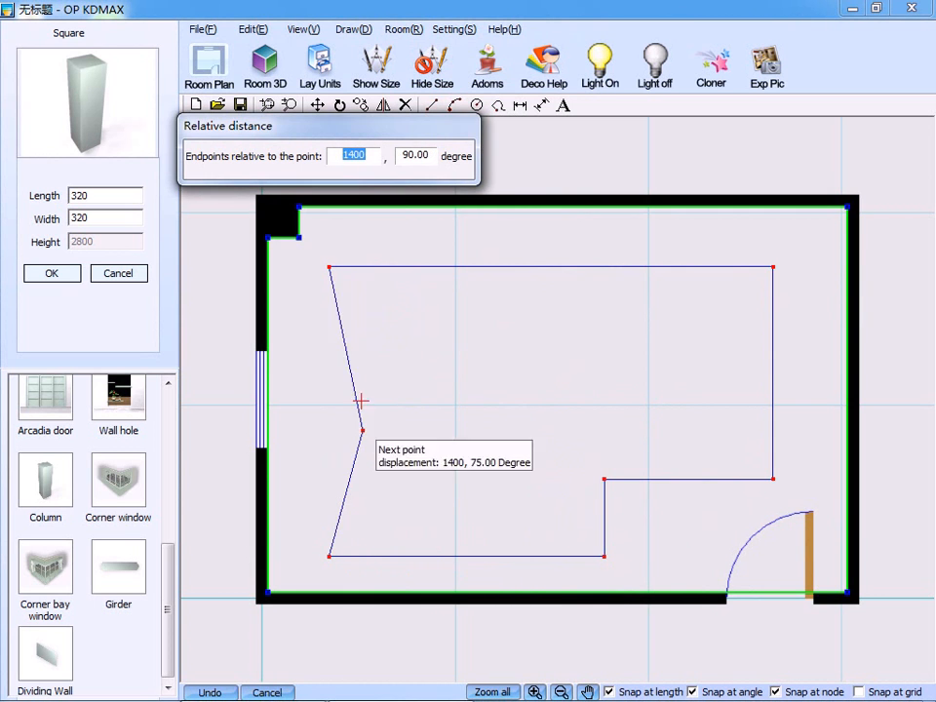
right_click(386, 359)
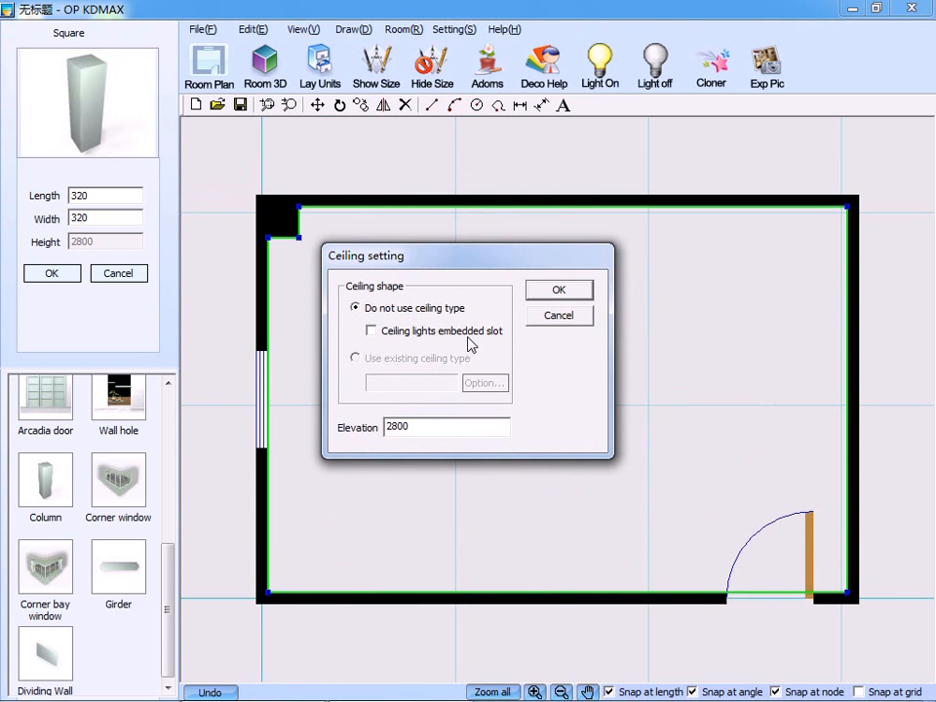
left_click_drag(409, 427, 392, 430)
left_click(564, 318)
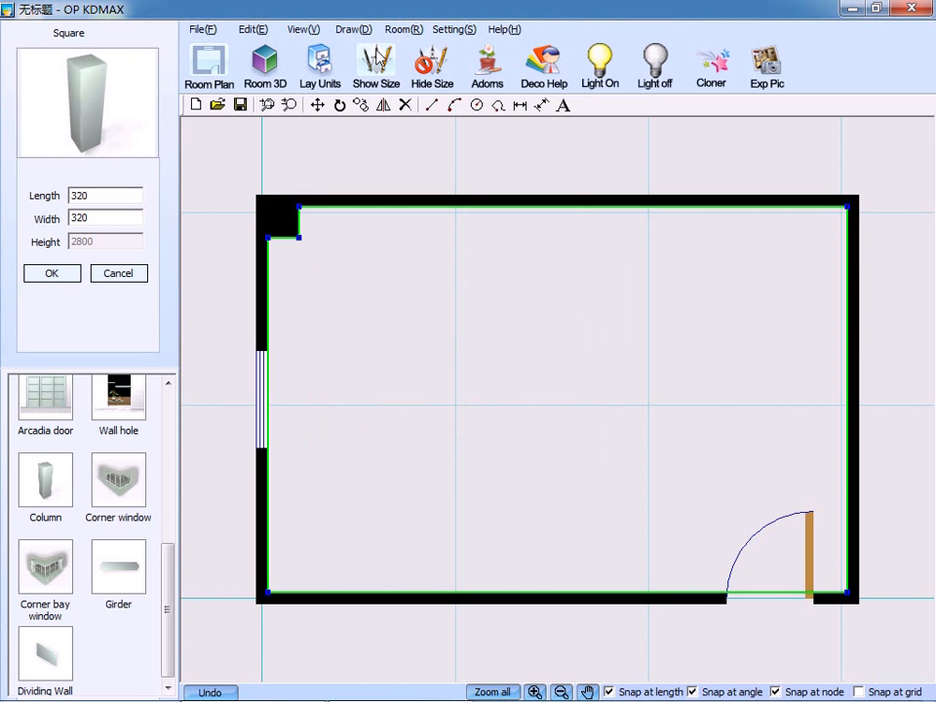
Draw a rectangular ceiling block inside the room, from near the column towards the door, about 5250 mm diagonally at -30 degrees.
left_click(400, 32)
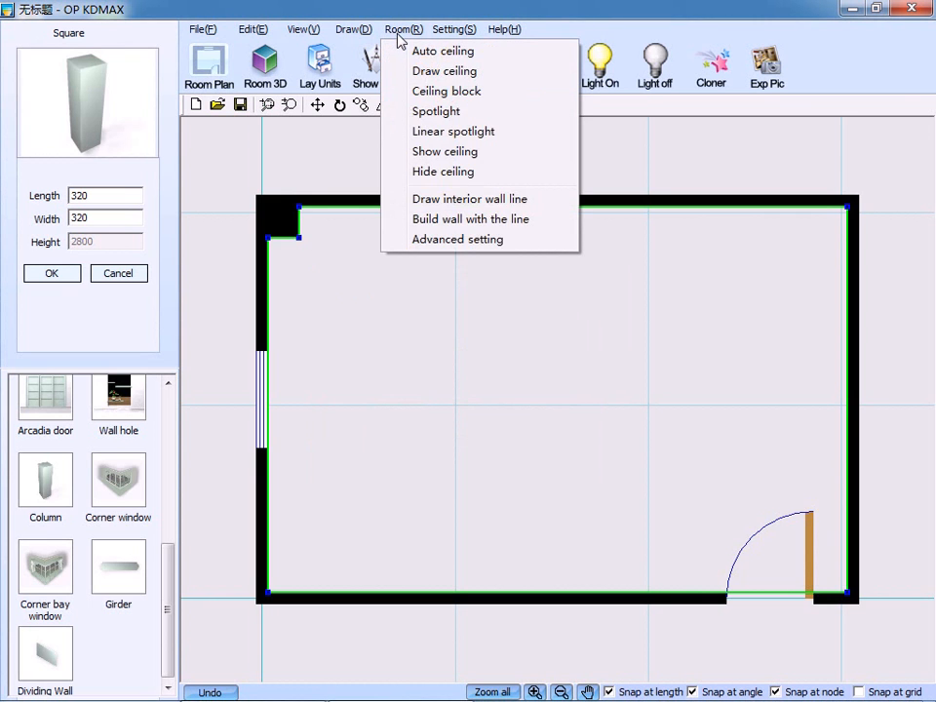
left_click(436, 91)
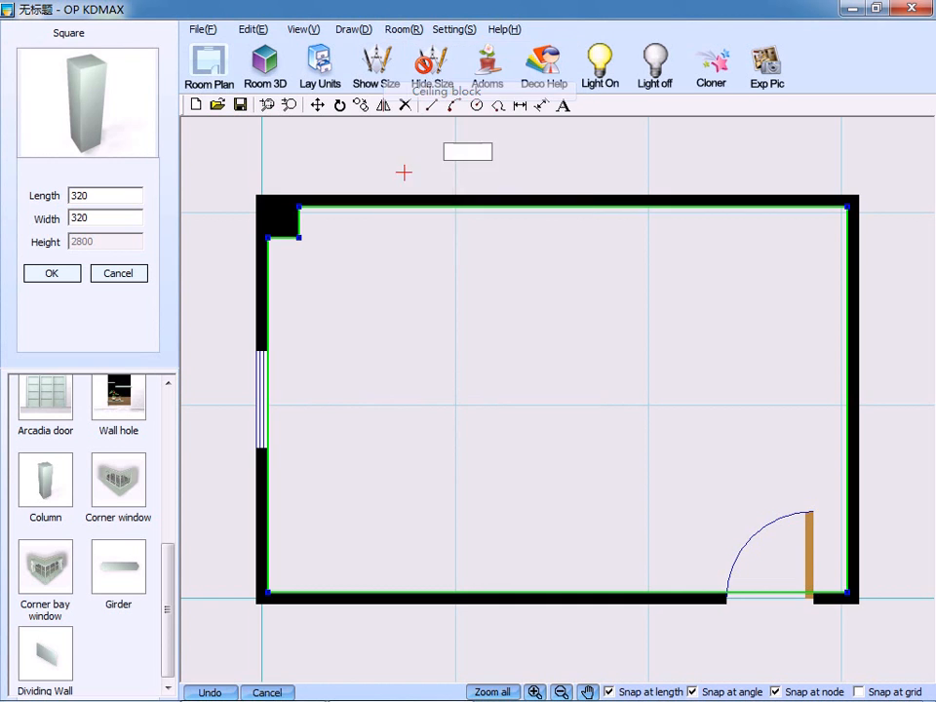
left_click(329, 280)
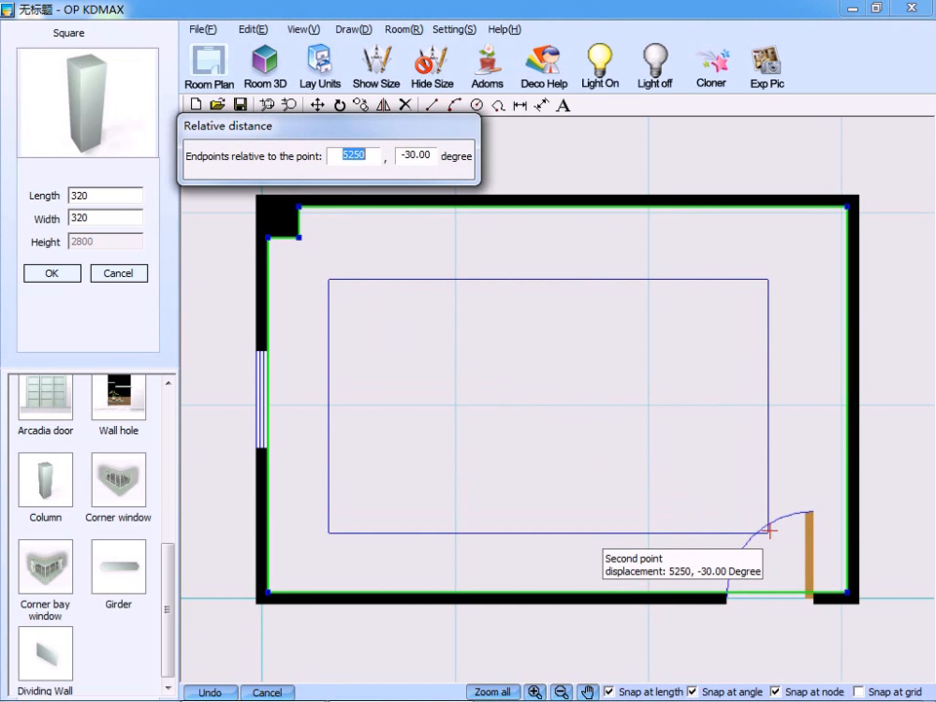
left_click(769, 532)
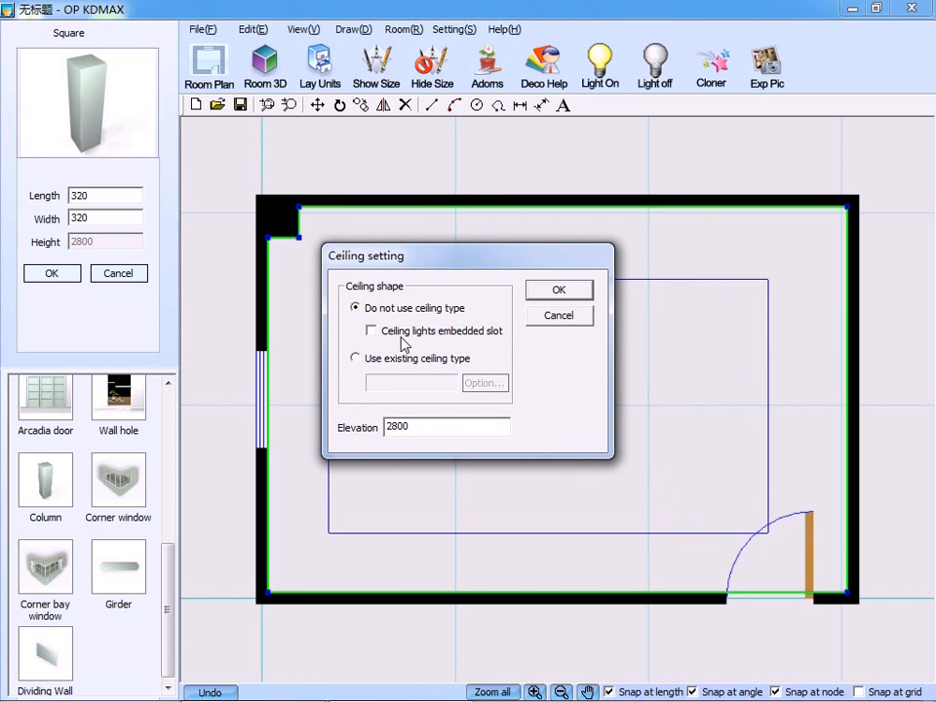
Apply the existing ceiling type ctth5 to the rectangular ceiling block, keeping its elevation at 2800.
left_click(355, 358)
left_click(484, 383)
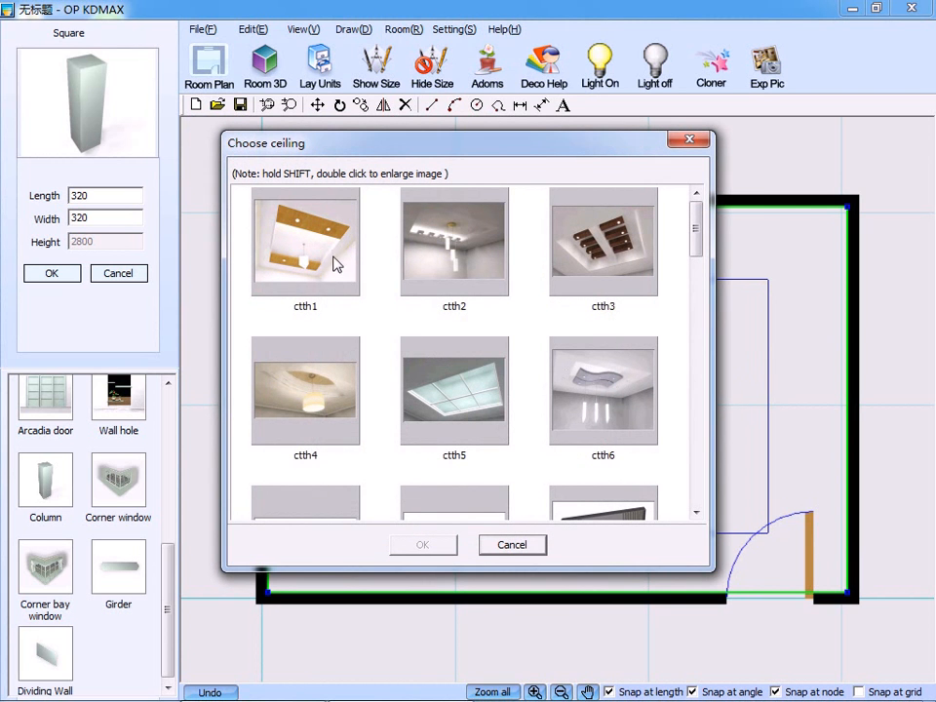
left_click(475, 427)
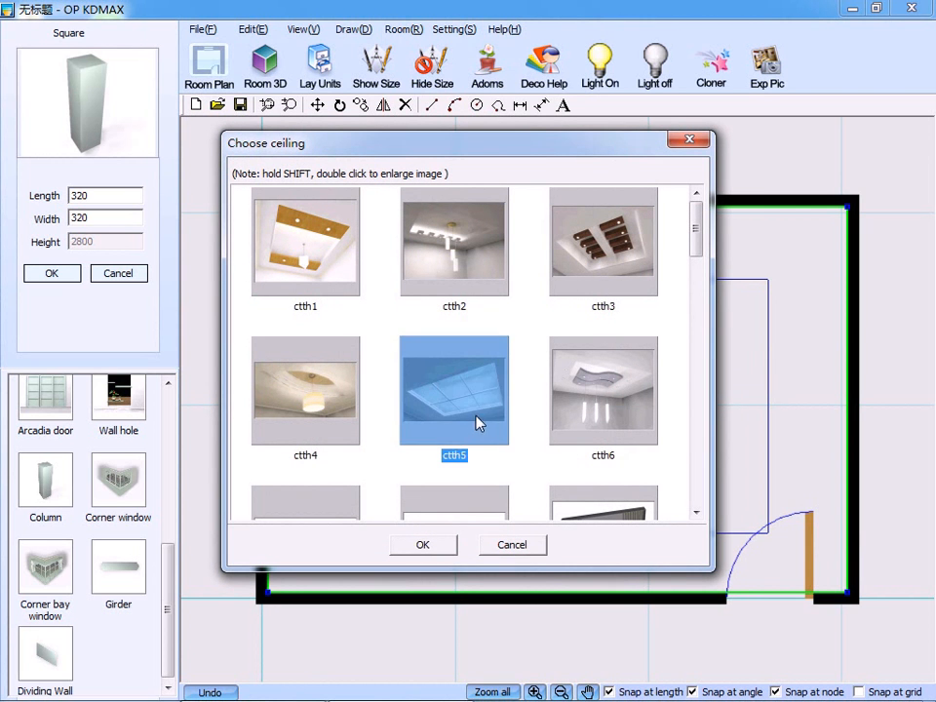
left_click(445, 549)
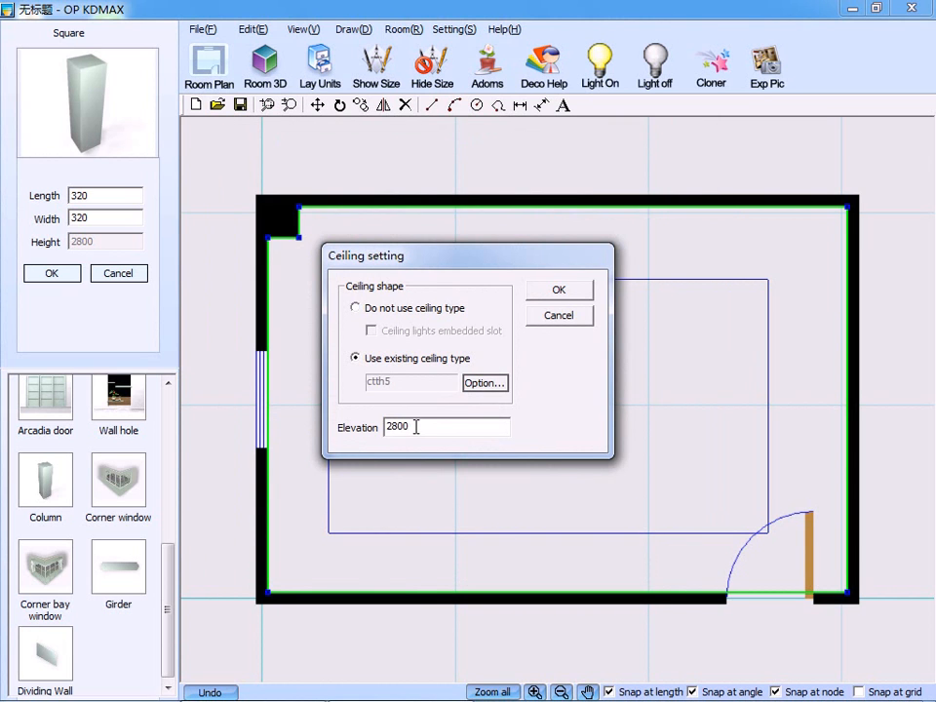
left_click_drag(411, 430, 381, 434)
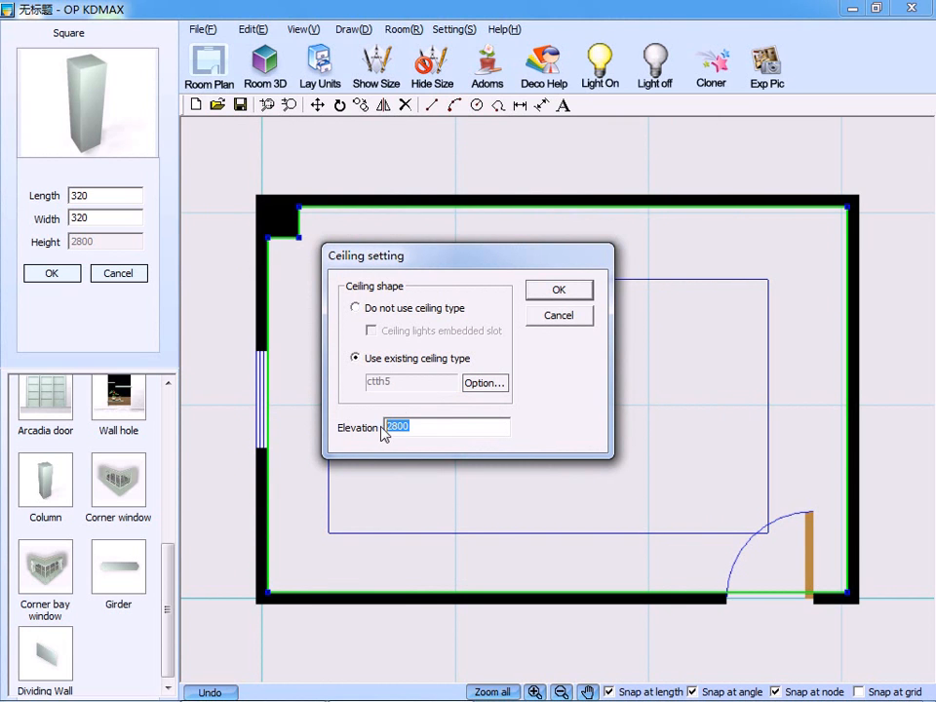
left_click(553, 291)
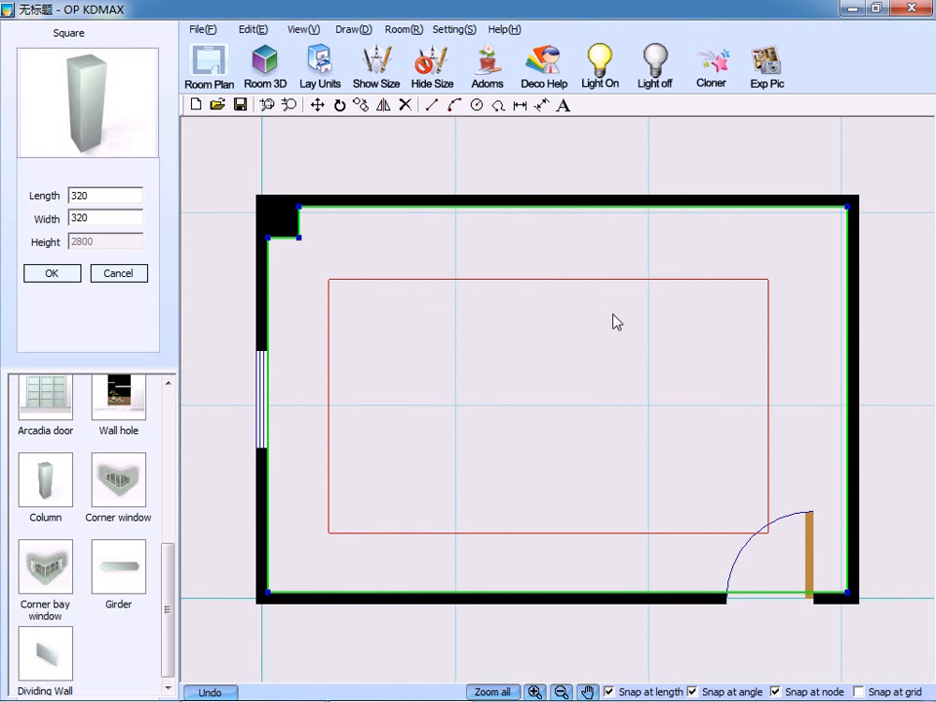